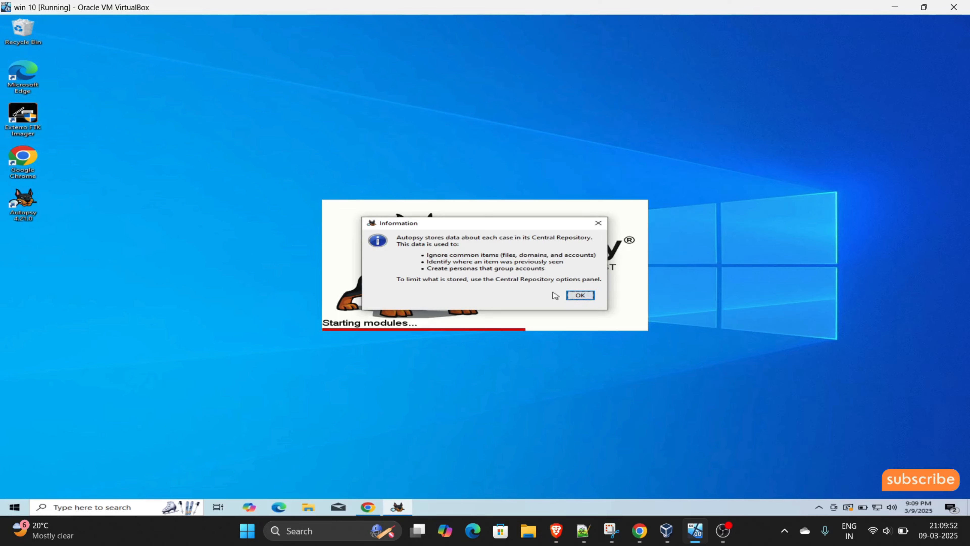
- Dismiss the Central Repository notice and allow autopsy64 through the Windows Defender Firewall
{"action": "left_click", "coordinate": [571, 296]}
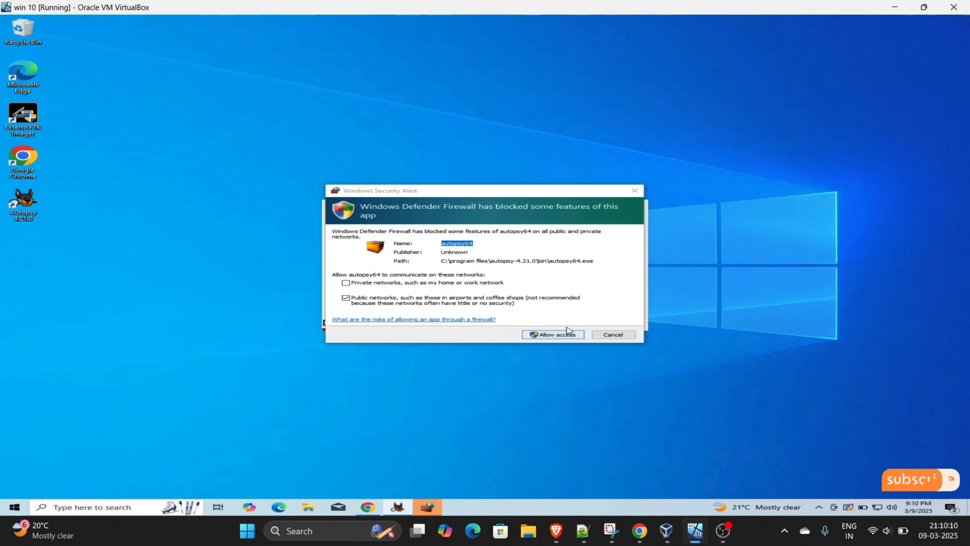
{"action": "left_click", "coordinate": [571, 336]}
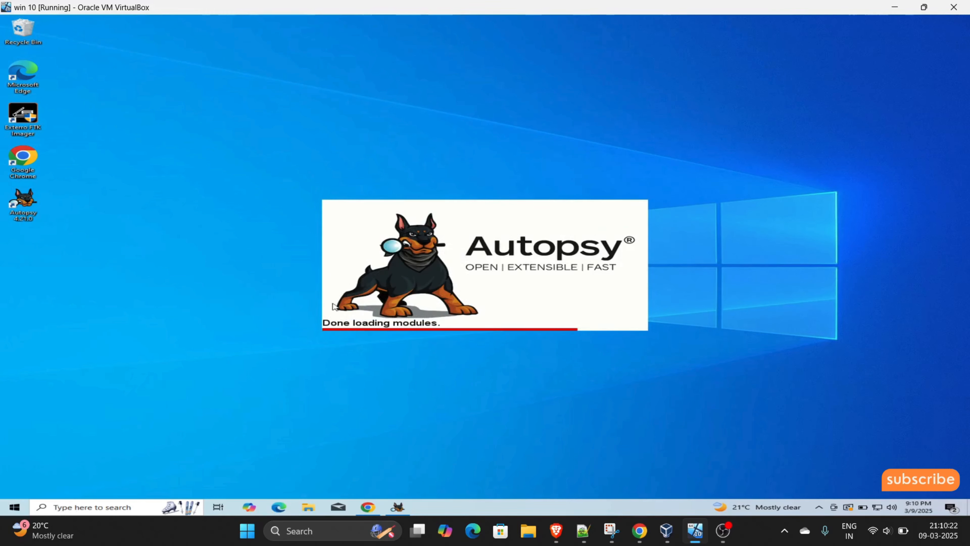
- View the autopsy.com/download page in Chrome, then minimize the browser
{"action": "left_click", "coordinate": [377, 507]}
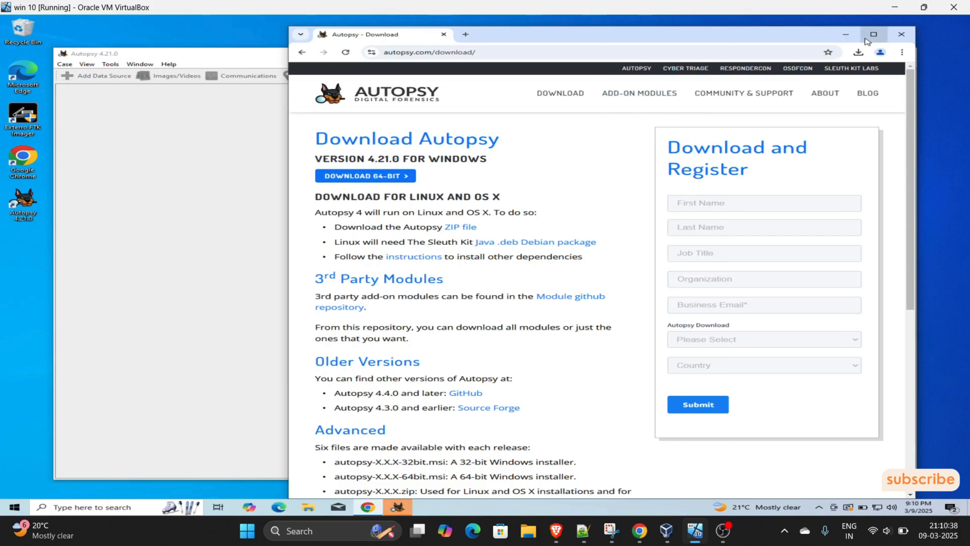
{"action": "left_click", "coordinate": [845, 35]}
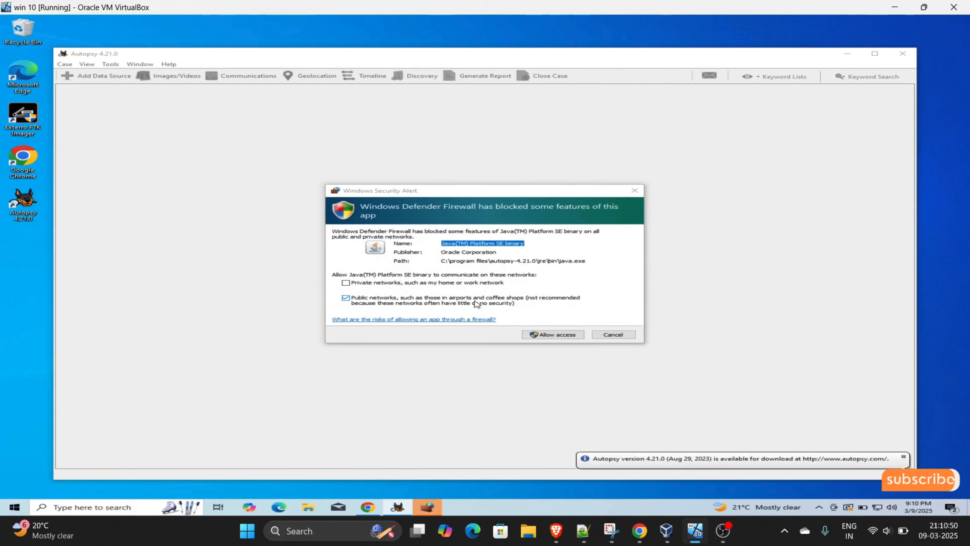
- Allow the Java(TM) Platform SE binary through the firewall, leaving the Welcome dialog
{"action": "left_click", "coordinate": [562, 335]}
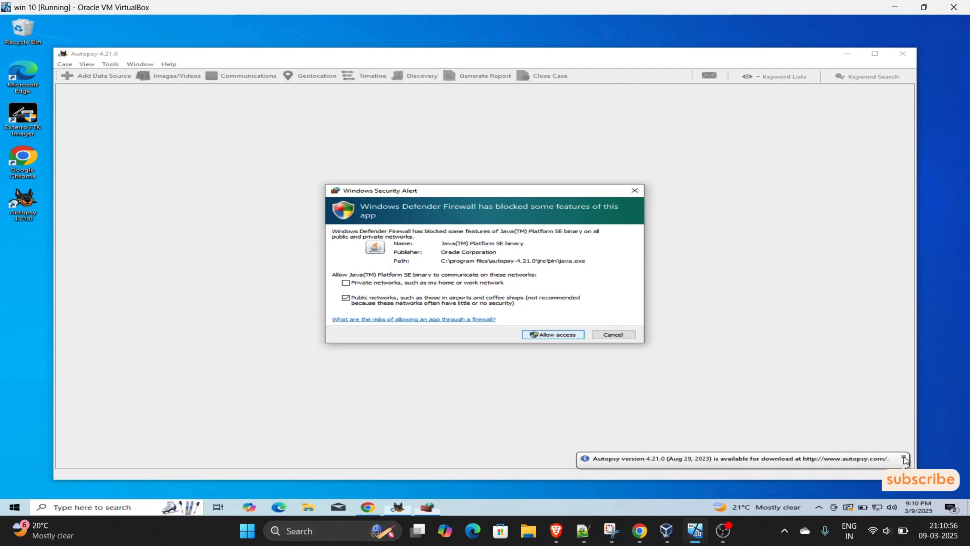
{"action": "left_click", "coordinate": [542, 335]}
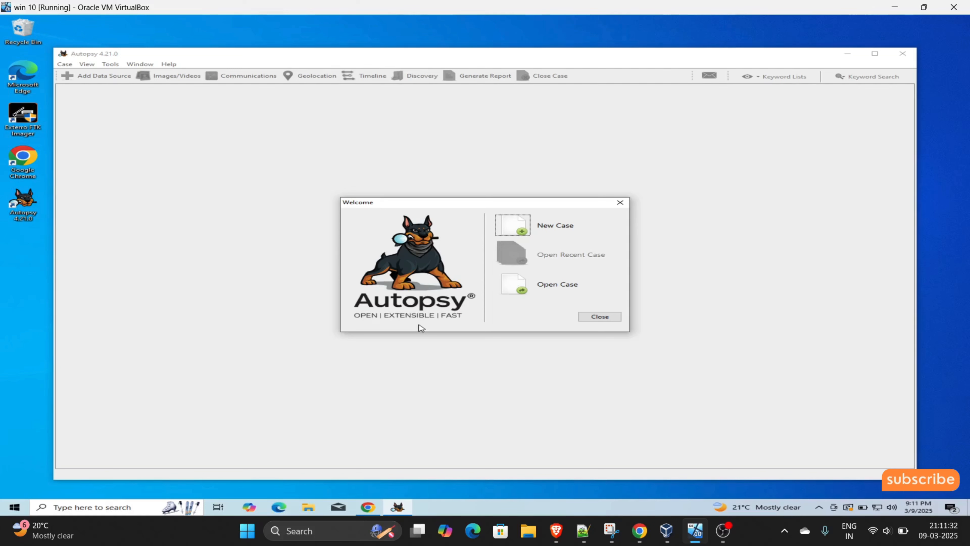
- Create a new case named 'demo' with the Downloads folder as its base directory
{"action": "left_click", "coordinate": [523, 230]}
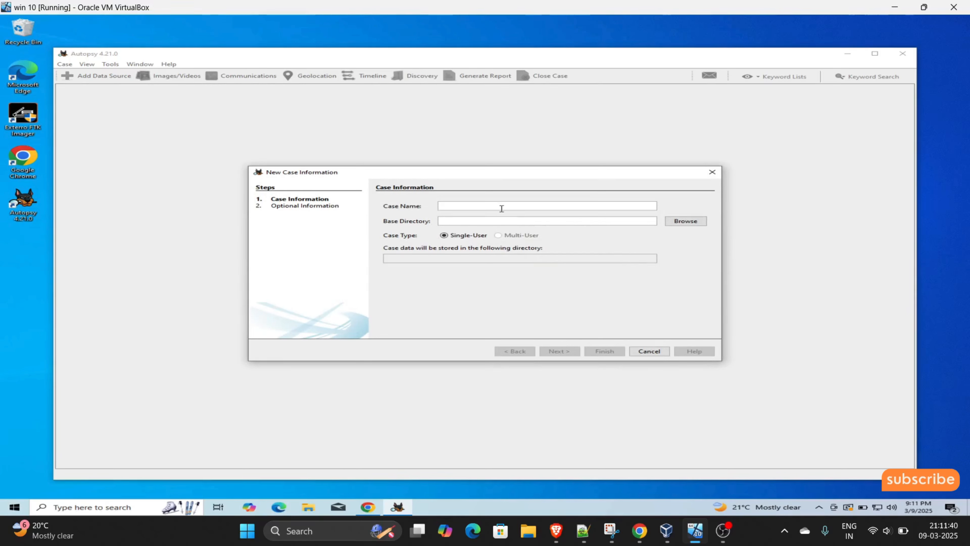
{"action": "type", "text": "demo"}
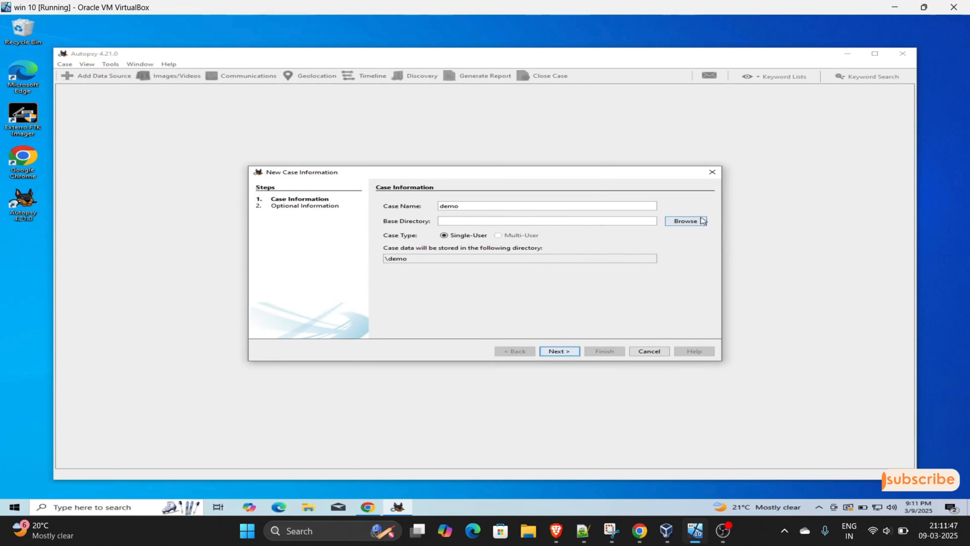
{"action": "left_click", "coordinate": [686, 221]}
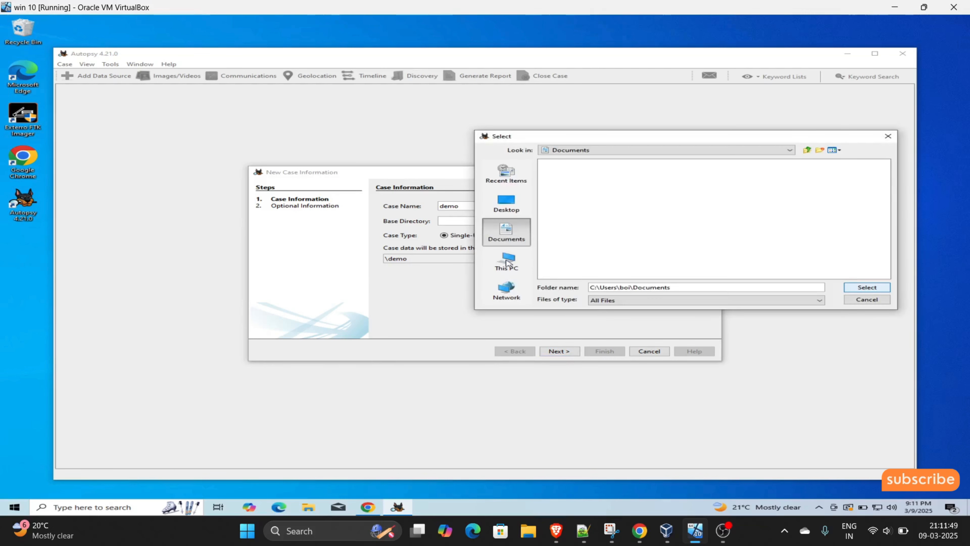
{"action": "left_click", "coordinate": [507, 263]}
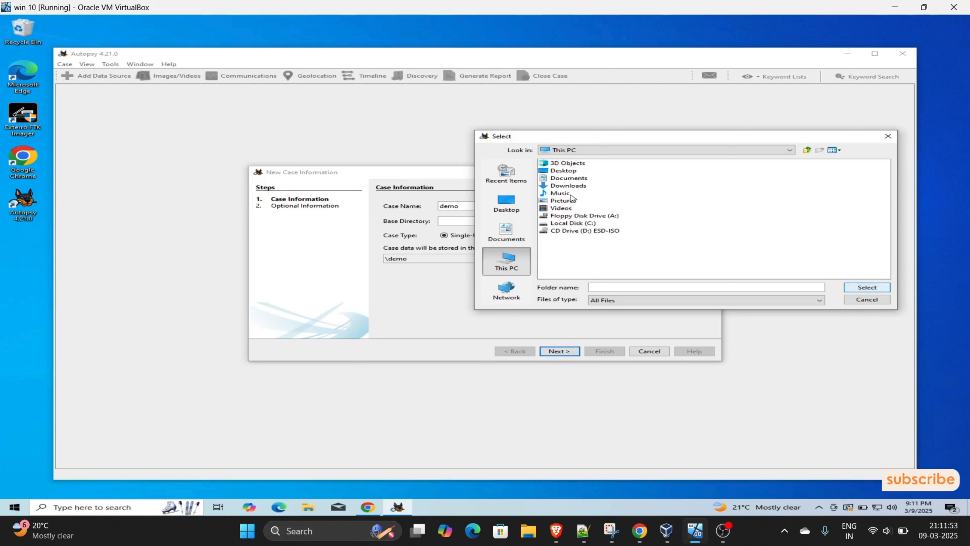
{"action": "left_click", "coordinate": [585, 186]}
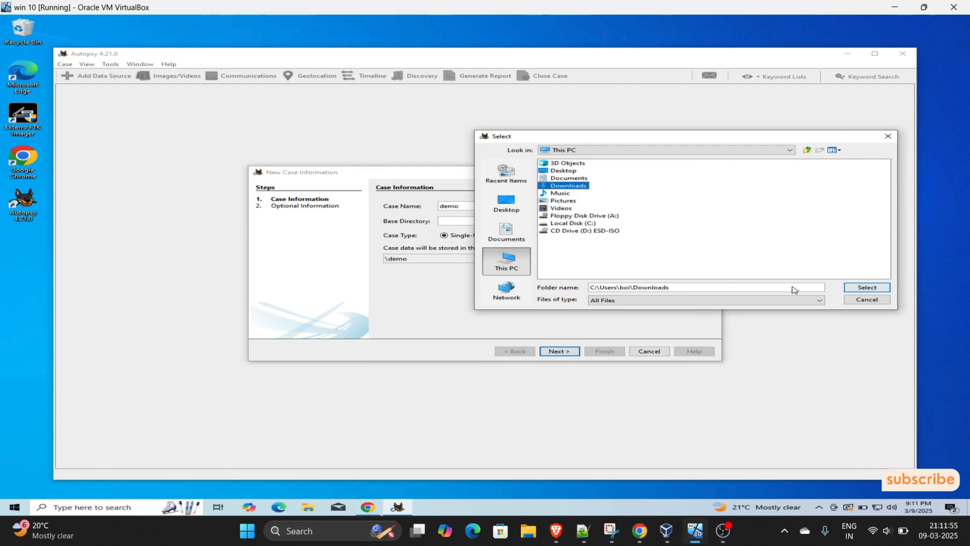
{"action": "left_click", "coordinate": [867, 287]}
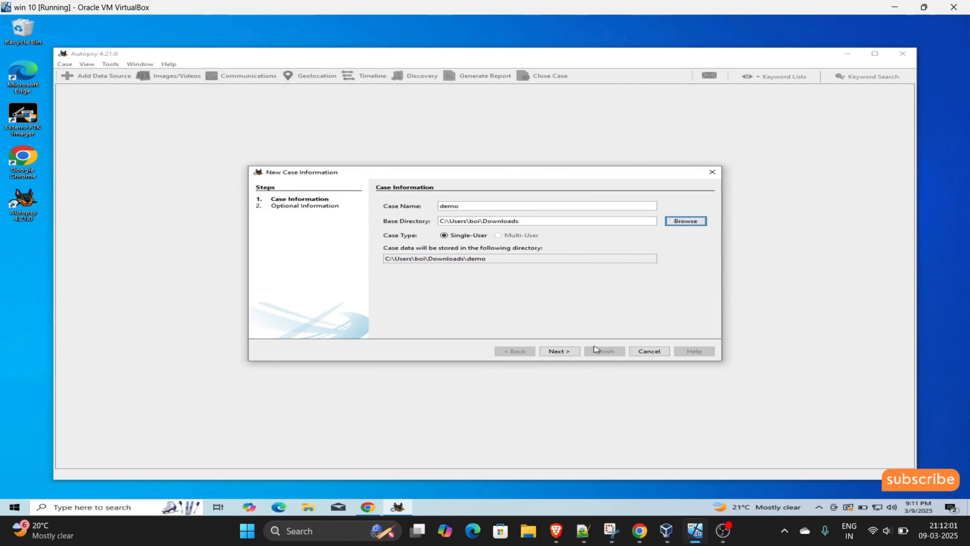
{"action": "left_click", "coordinate": [560, 351]}
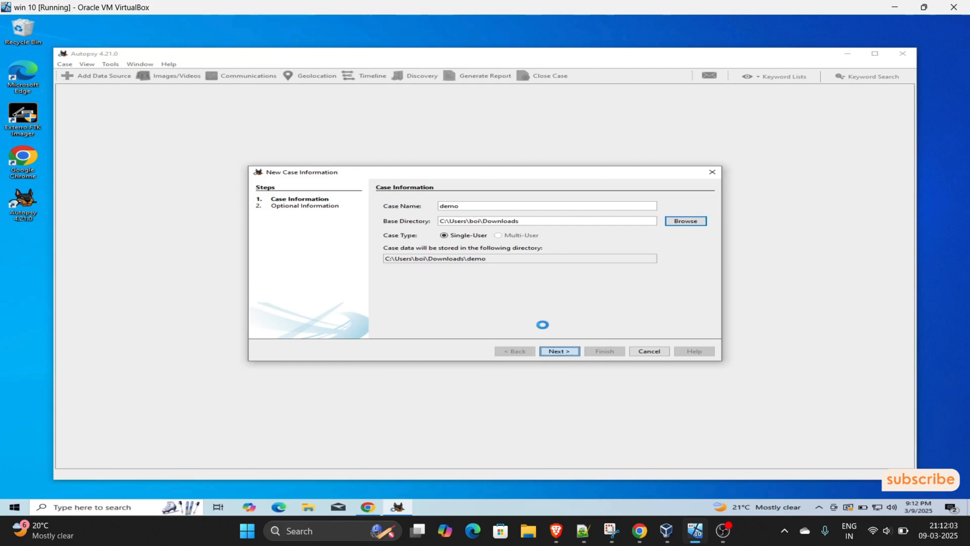
- Enter case number 4555, the examiner's e-mail and notes, then finish the case wizard
{"action": "left_click", "coordinate": [479, 220]}
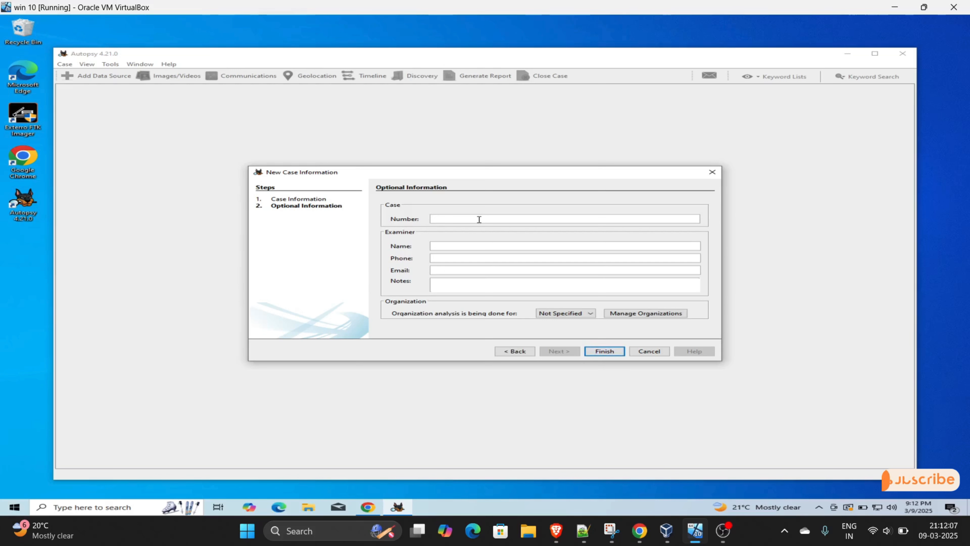
{"action": "type", "text": "4555"}
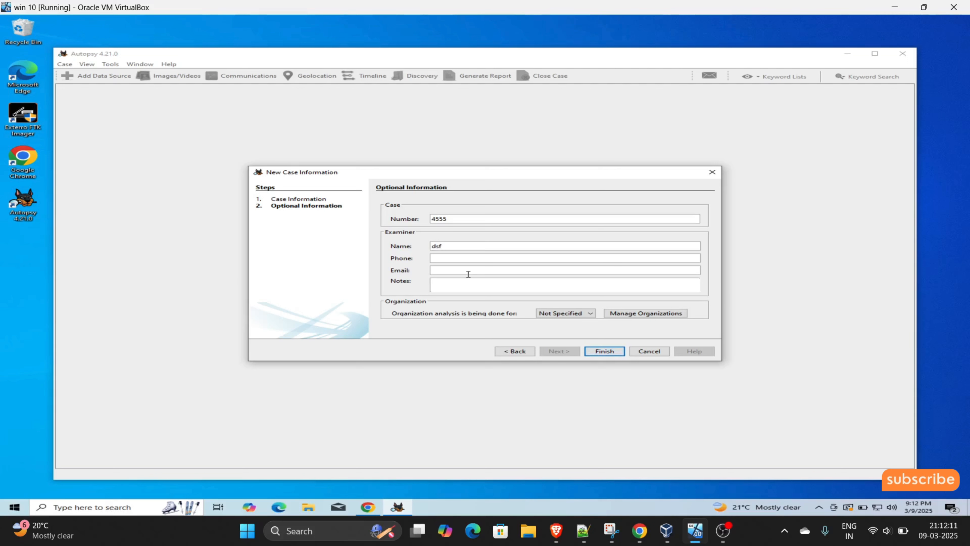
{"action": "key", "text": "BackSpace"}
{"action": "key", "text": "BackSpace"}
{"action": "key", "text": "BackSpace"}
{"action": "type", "text": "demo"}
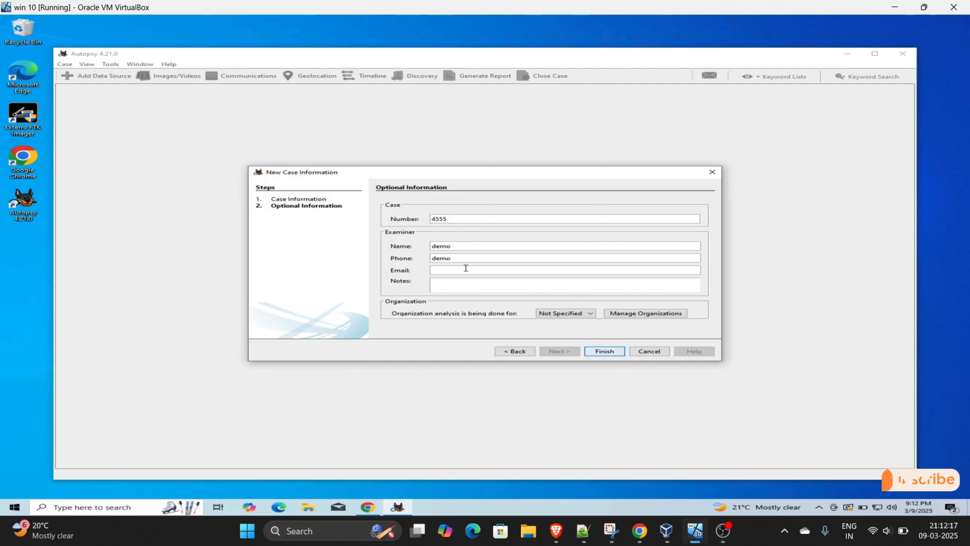
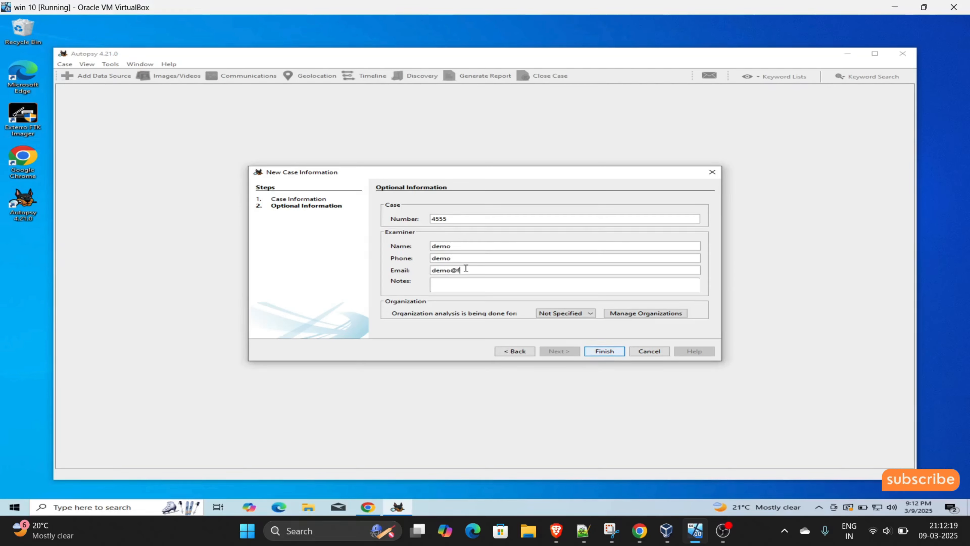
{"action": "key", "text": "Tab"}
{"action": "type", "text": "d"}
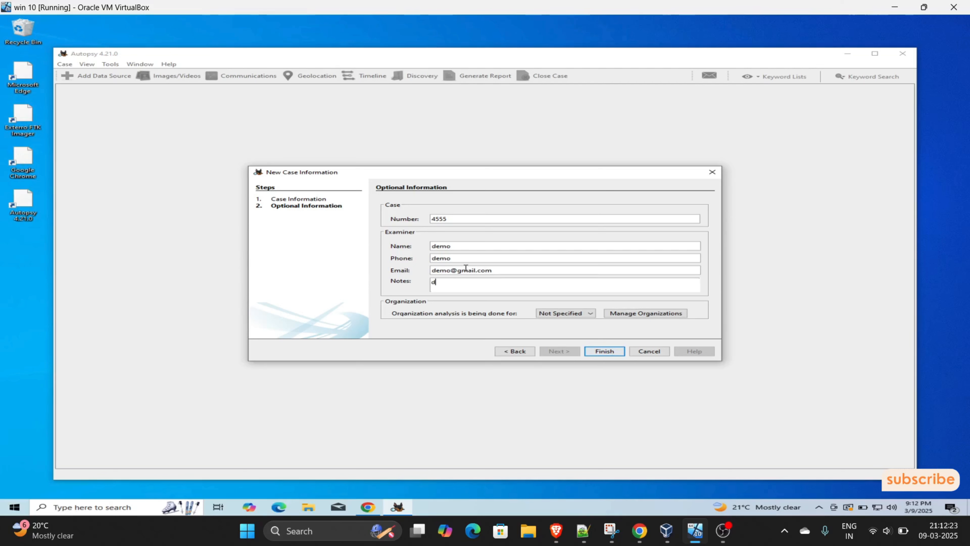
{"action": "type", "text": "emo"}
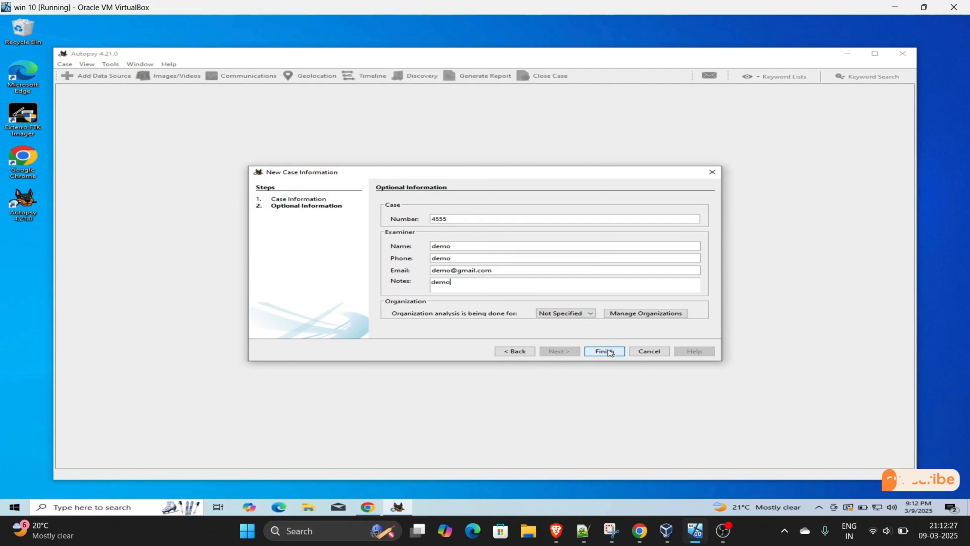
{"action": "left_click", "coordinate": [605, 351]}
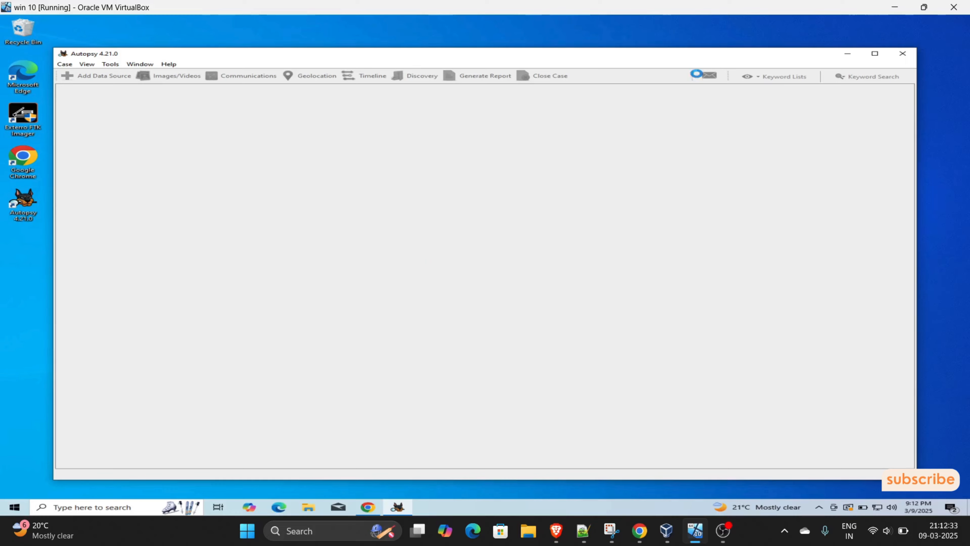
- Maximize the Autopsy window while the demo case finishes being created
{"action": "left_click", "coordinate": [875, 53]}
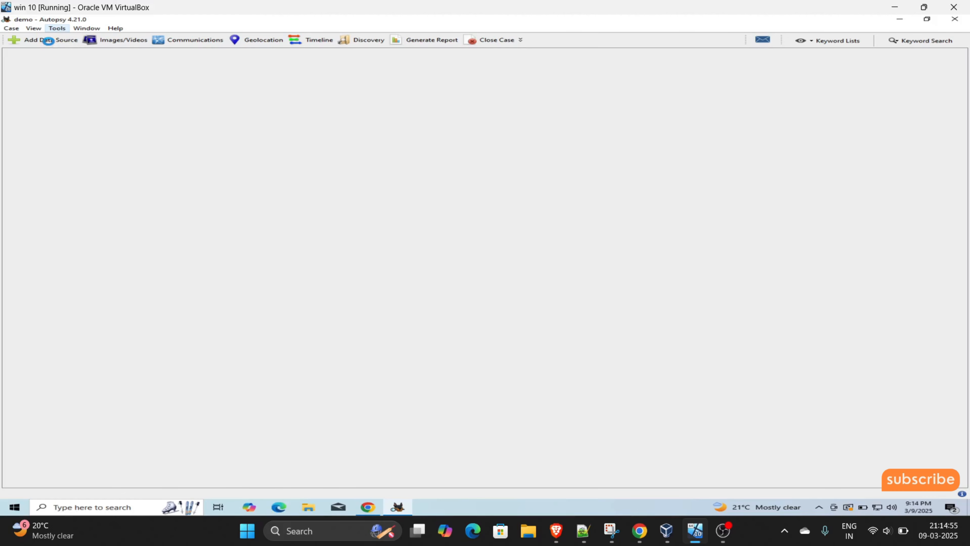
- Start adding a data source with the generated host name and Local Disk as type
{"action": "left_click", "coordinate": [48, 40]}
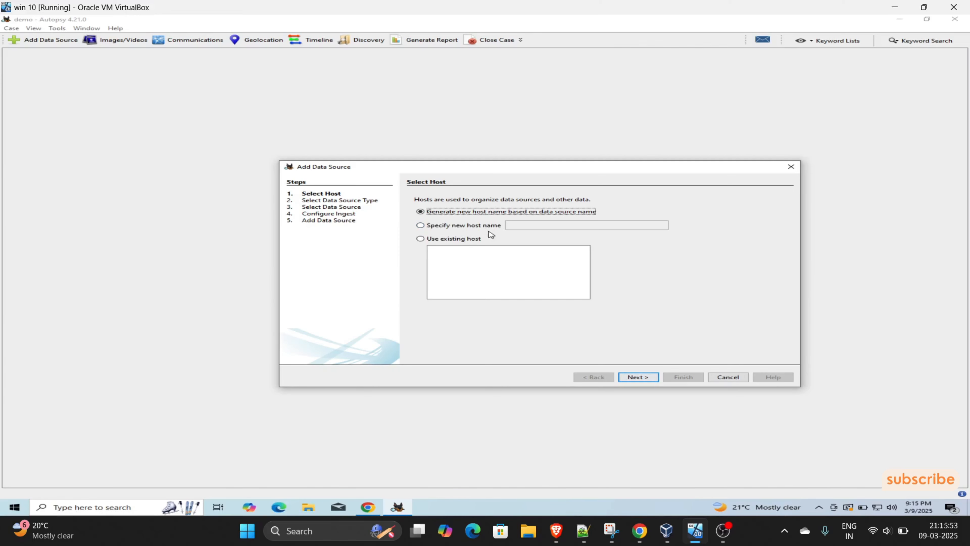
{"action": "left_click", "coordinate": [637, 377]}
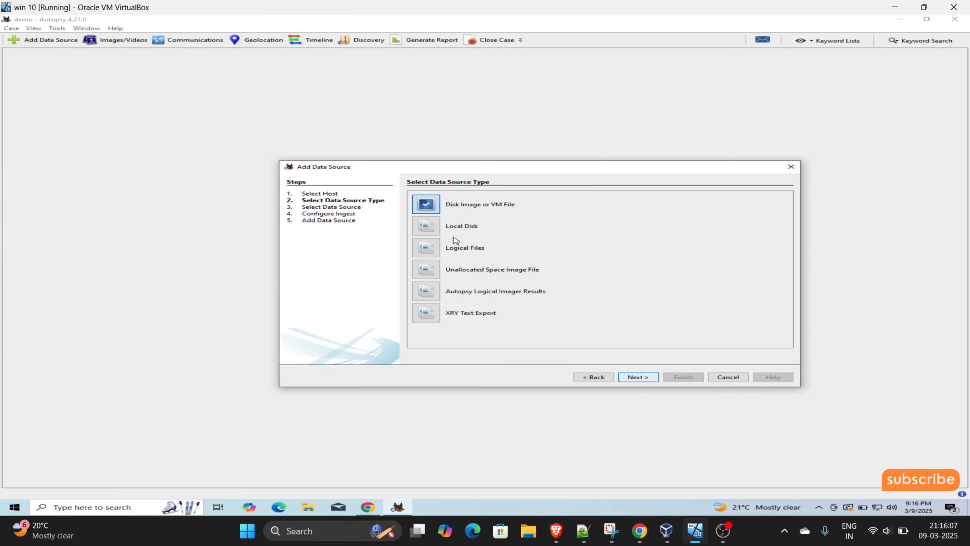
{"action": "left_click", "coordinate": [438, 248]}
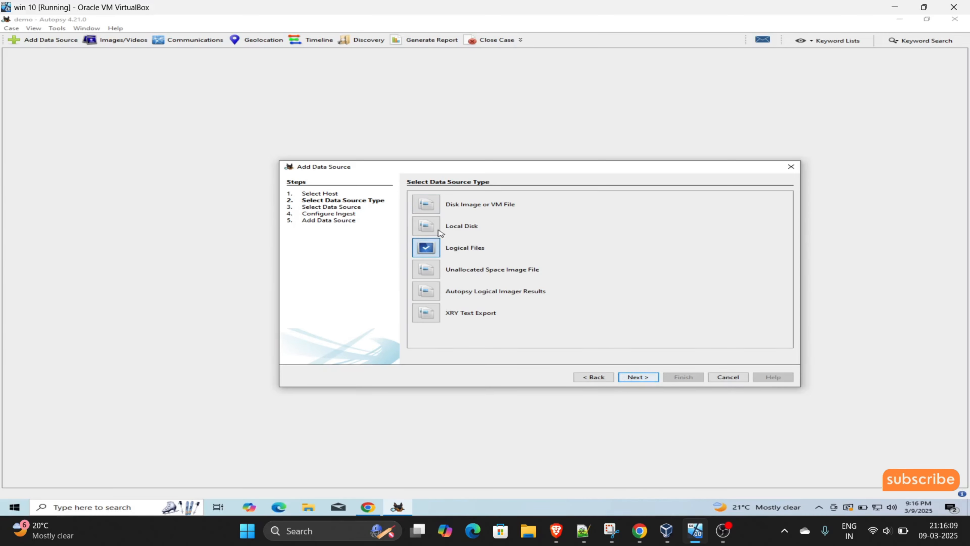
{"action": "left_click", "coordinate": [439, 230]}
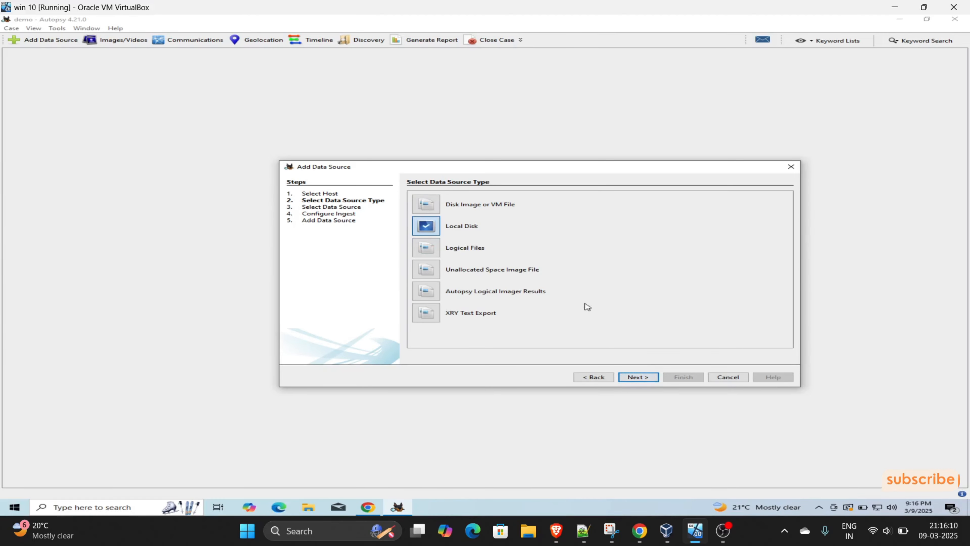
{"action": "left_click", "coordinate": [638, 378]}
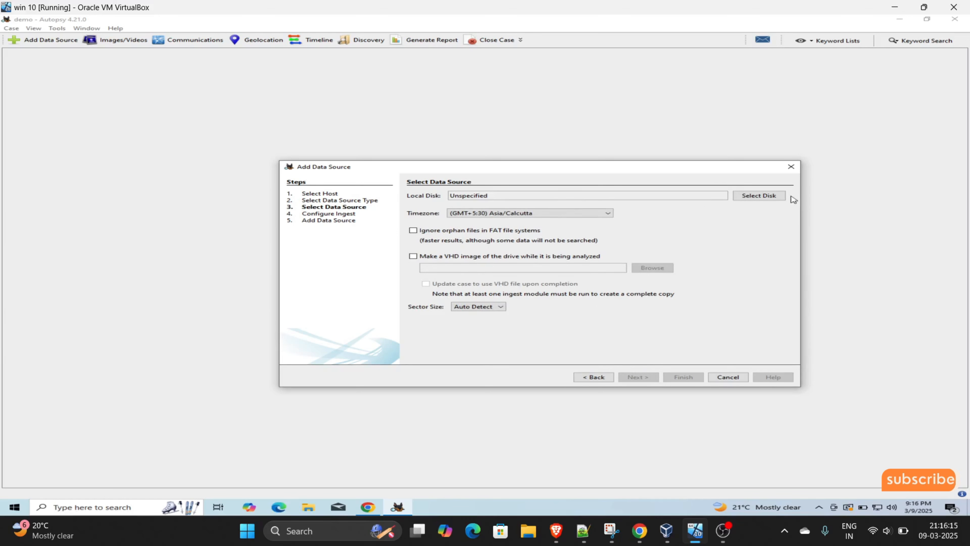
- Pick CD Drive (D:) from the local disks, then close the disk chooser
{"action": "left_click", "coordinate": [734, 196]}
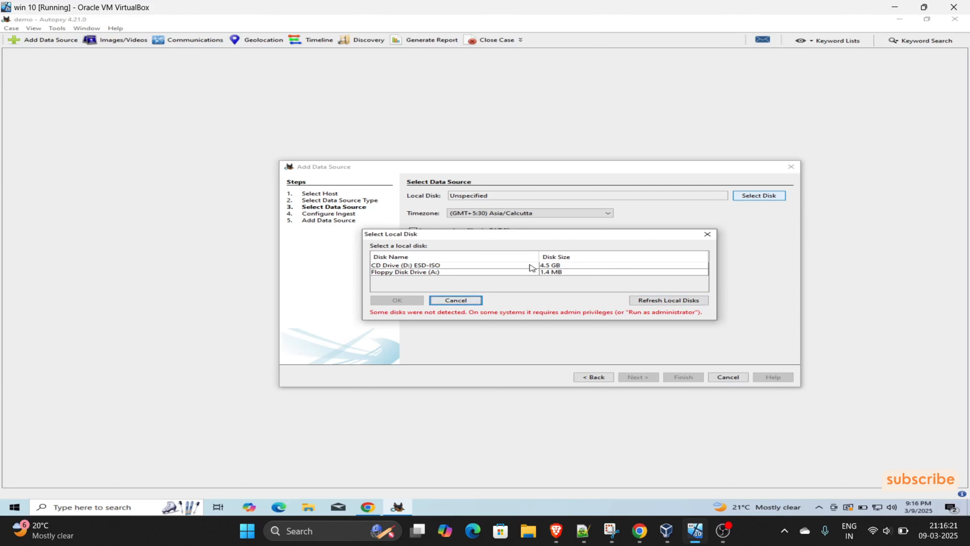
{"action": "left_click", "coordinate": [543, 267]}
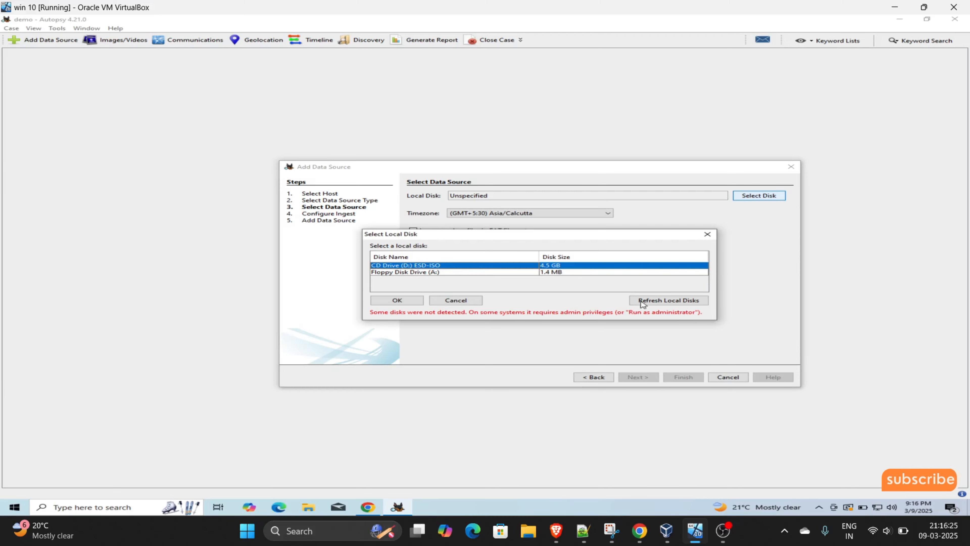
{"action": "left_click", "coordinate": [707, 234]}
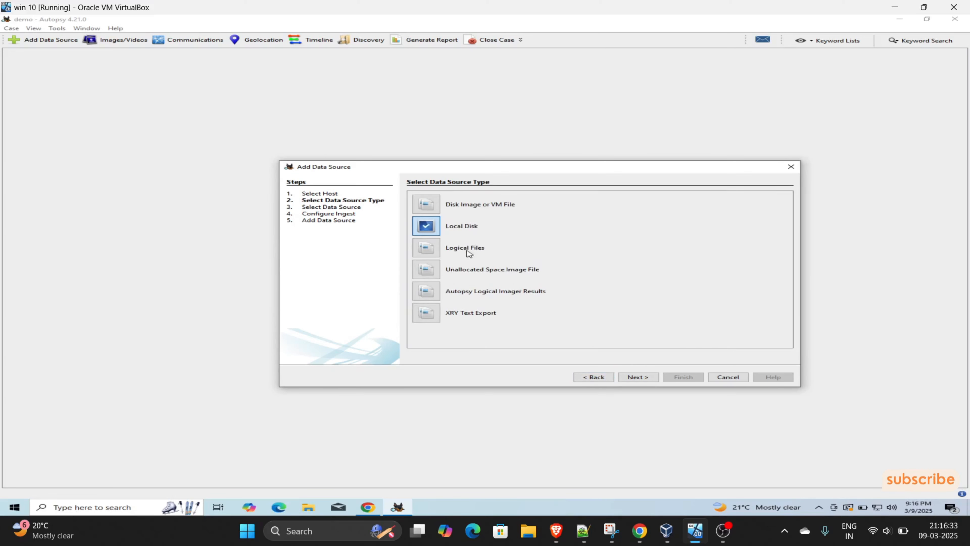
- Set the disk image 'c drive.E01' from Downloads as the data source and continue
{"action": "left_click", "coordinate": [426, 203]}
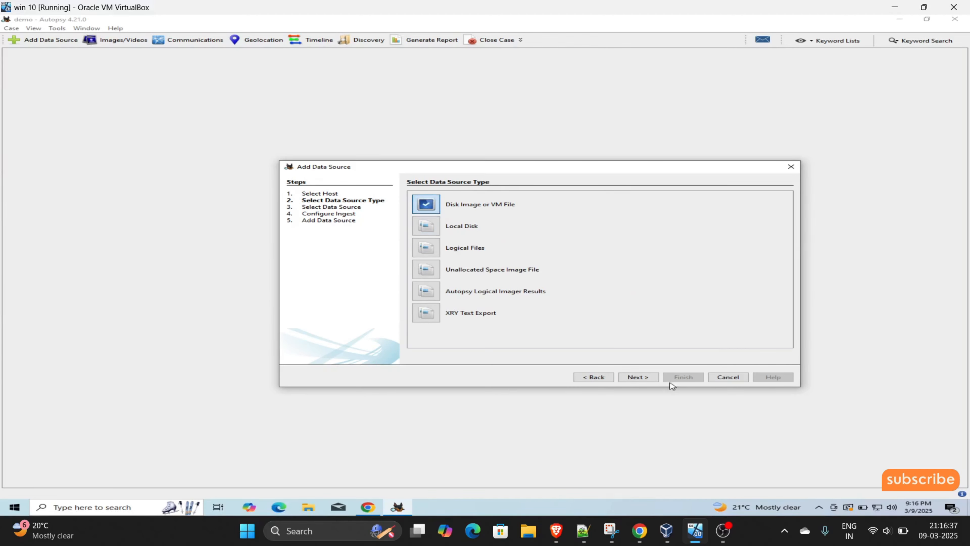
{"action": "left_click", "coordinate": [643, 375]}
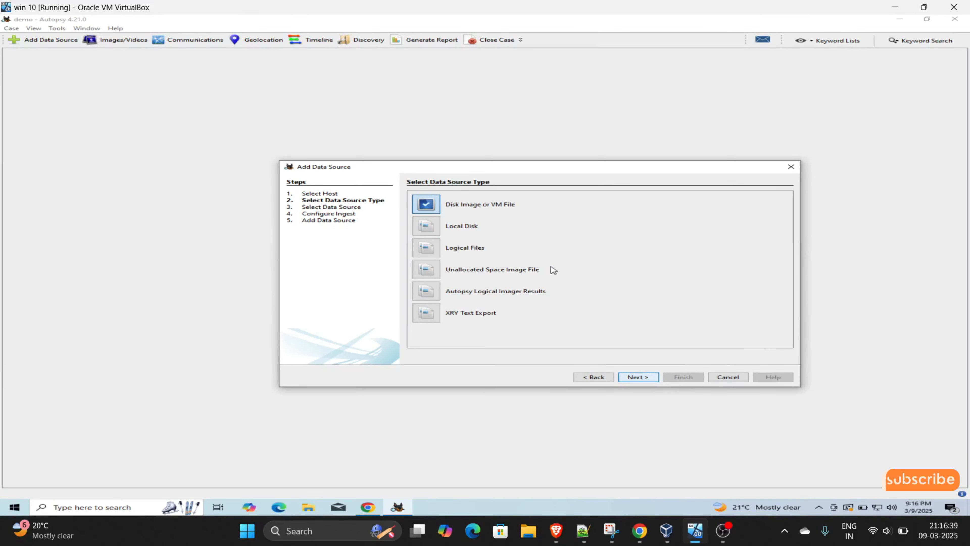
{"action": "left_click", "coordinate": [766, 206]}
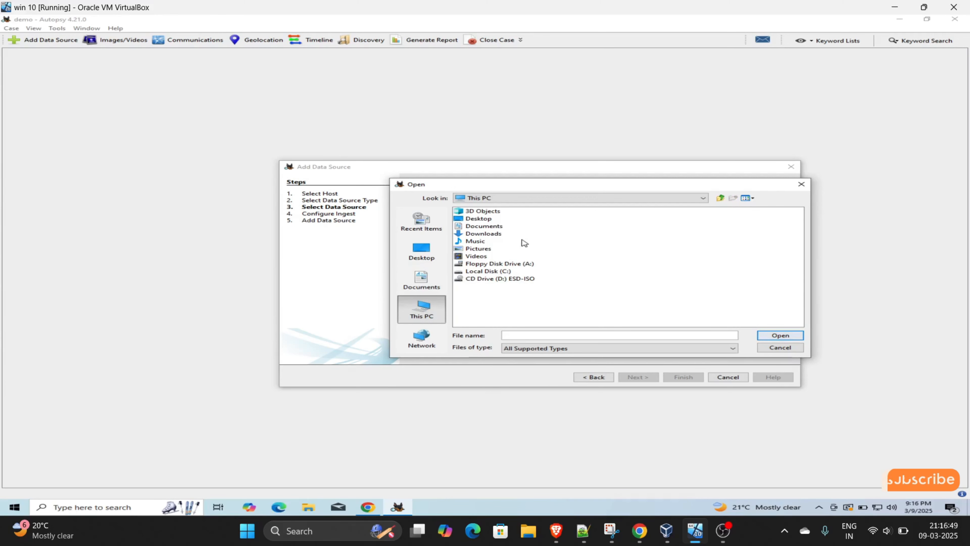
{"action": "double_click", "coordinate": [495, 236]}
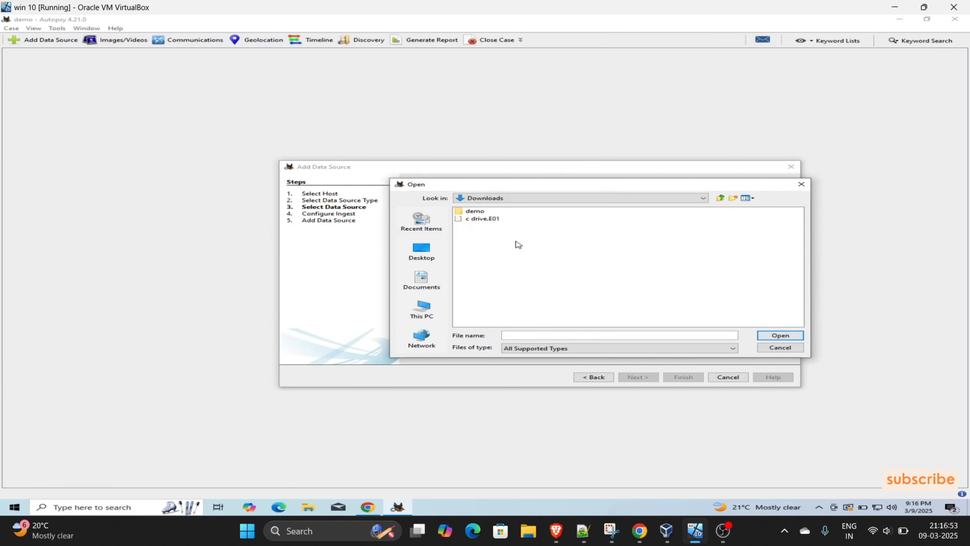
{"action": "left_click", "coordinate": [486, 219]}
{"action": "double_click", "coordinate": [486, 219]}
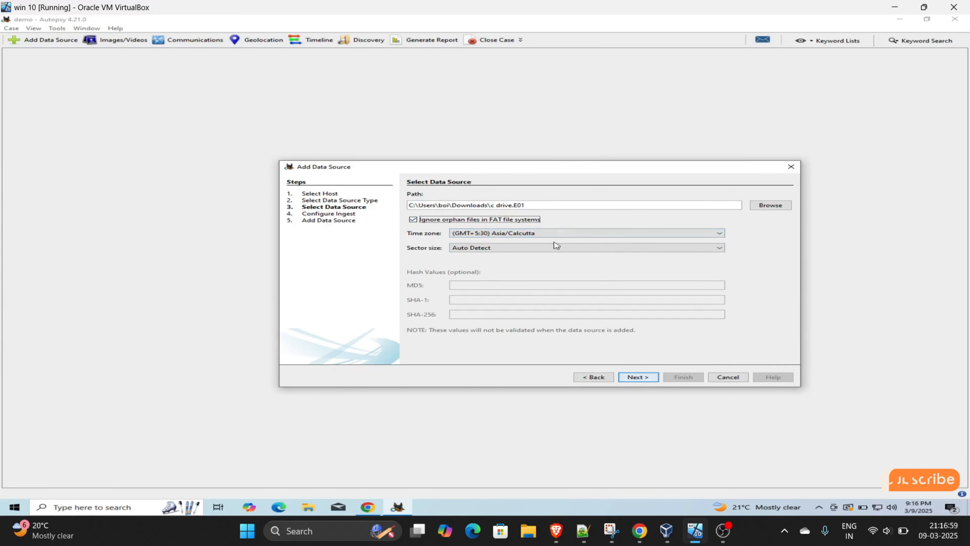
{"action": "left_click", "coordinate": [638, 378]}
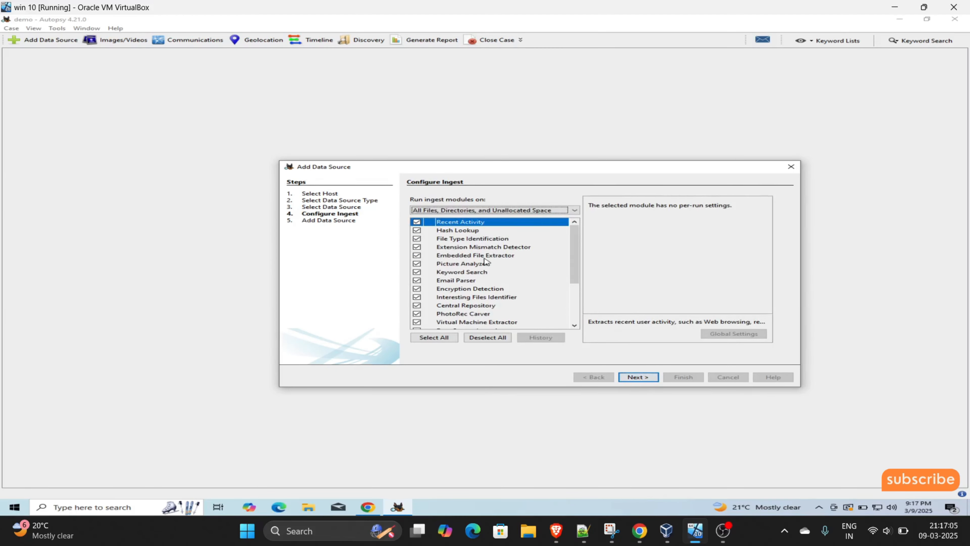
- Select all ingest modules, including Plaso and Cyber Triage Malware Scanner, and start ingest
{"action": "scroll", "coordinate": [472, 247], "scroll_direction": "down", "scroll_amount": 3}
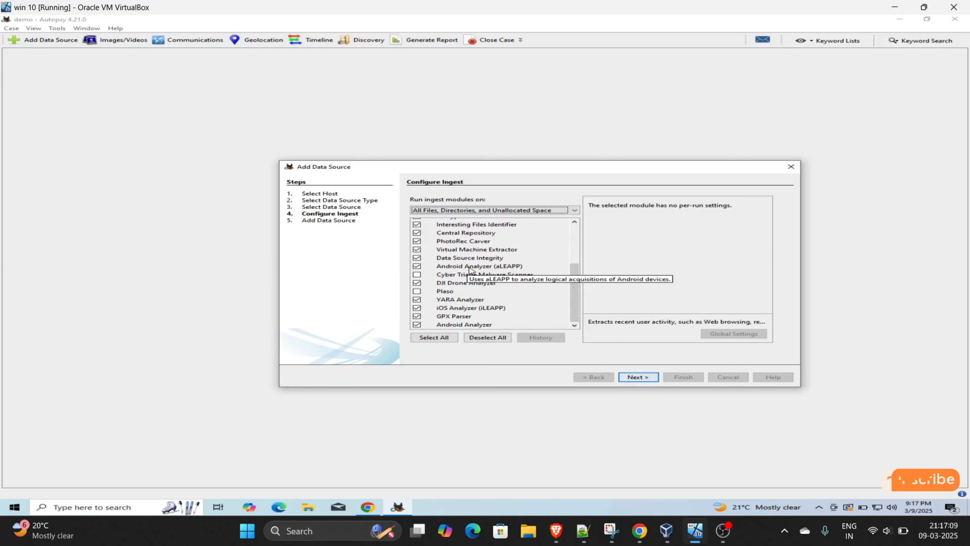
{"action": "scroll", "coordinate": [470, 269], "scroll_direction": "up", "scroll_amount": 3}
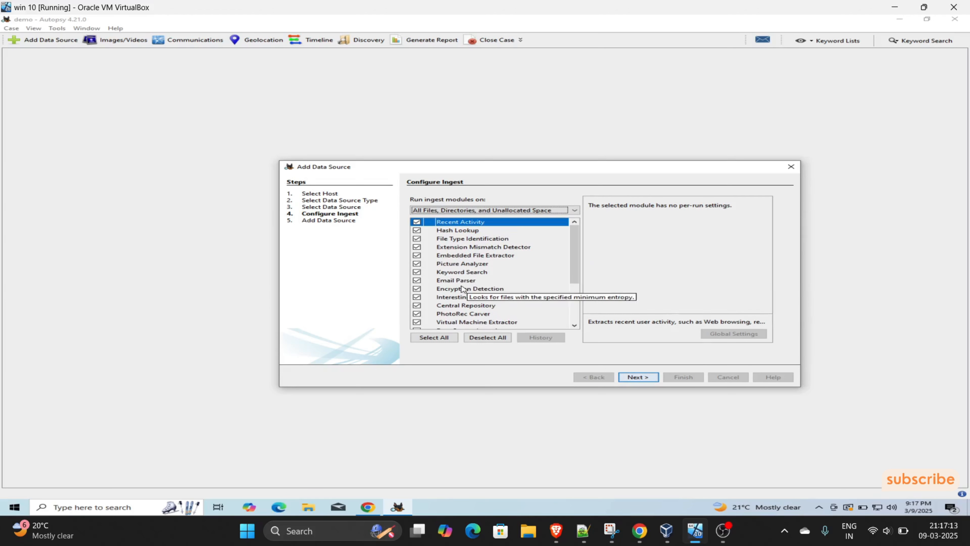
{"action": "scroll", "coordinate": [460, 277], "scroll_direction": "down", "scroll_amount": 3}
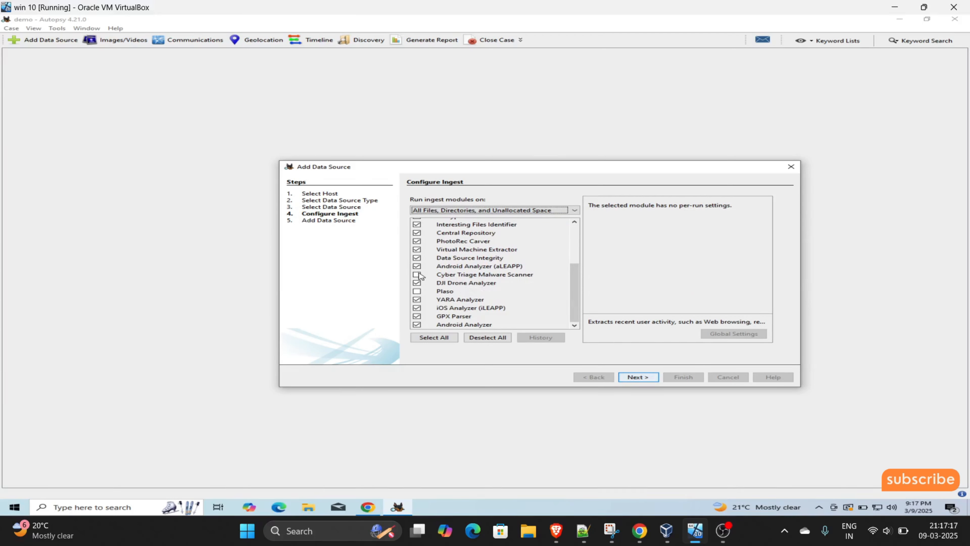
{"action": "left_click", "coordinate": [439, 337]}
{"action": "scroll", "coordinate": [499, 268], "scroll_direction": "up", "scroll_amount": 3}
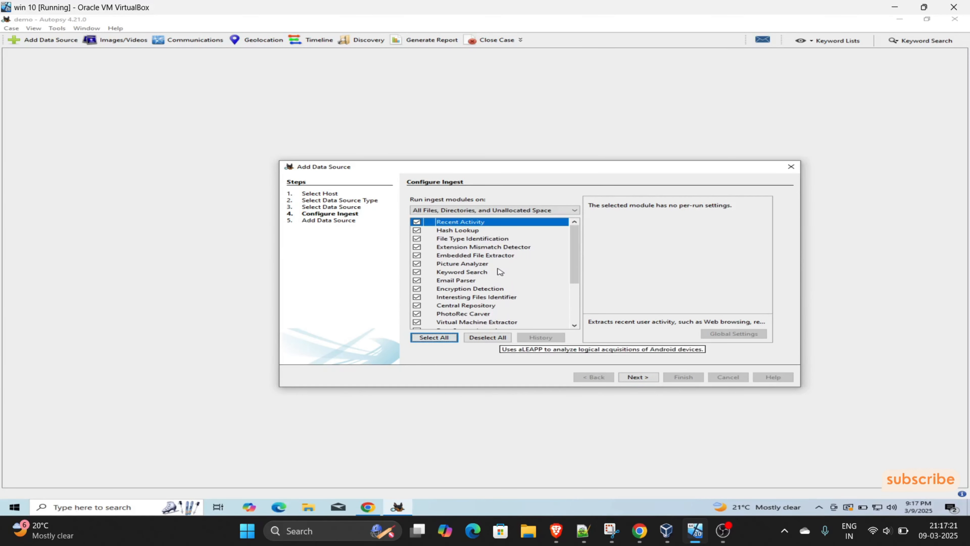
{"action": "scroll", "coordinate": [478, 290], "scroll_direction": "down", "scroll_amount": 3}
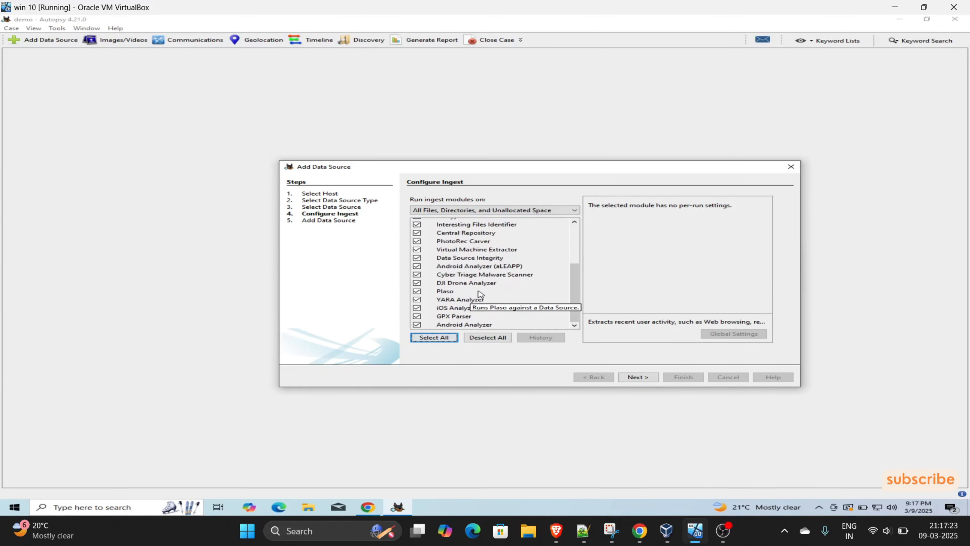
{"action": "scroll", "coordinate": [477, 299], "scroll_direction": "up", "scroll_amount": 3}
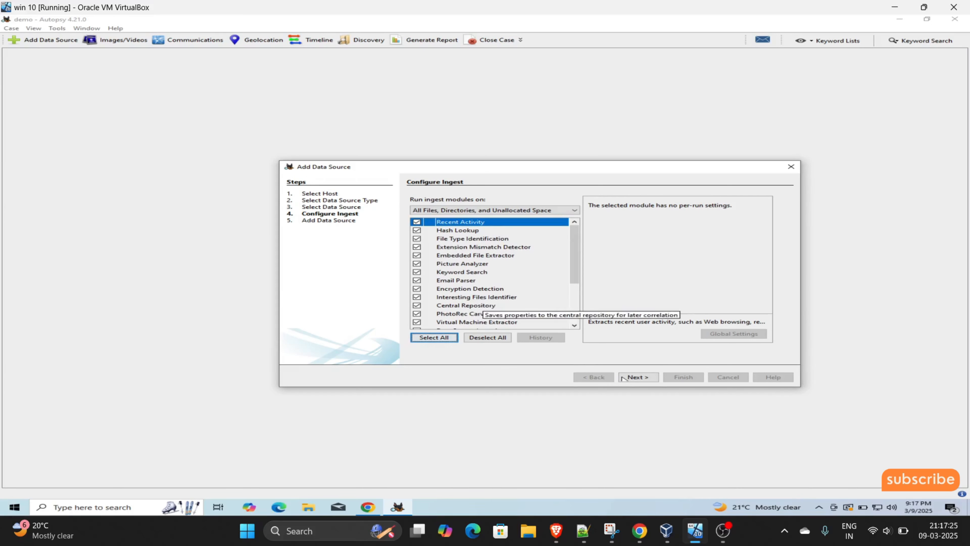
{"action": "left_click", "coordinate": [629, 378]}
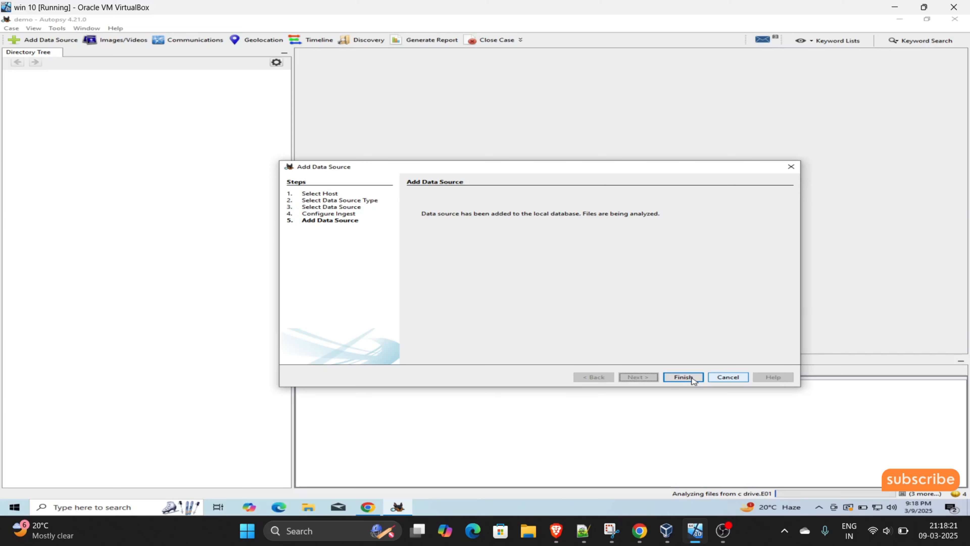
- Finish the Add Data Source wizard so c drive.E01 appears in the case
{"action": "left_click", "coordinate": [684, 377]}
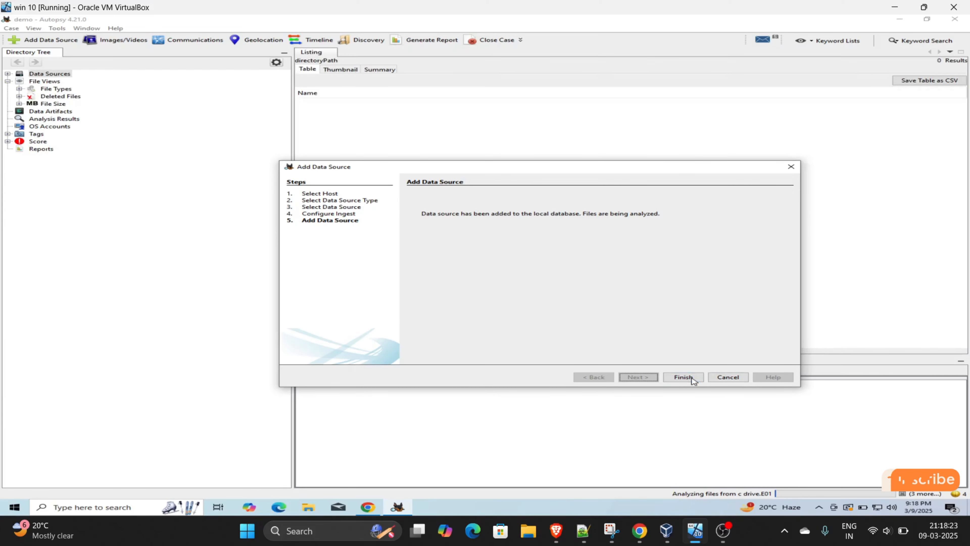
{"action": "left_click", "coordinate": [683, 376]}
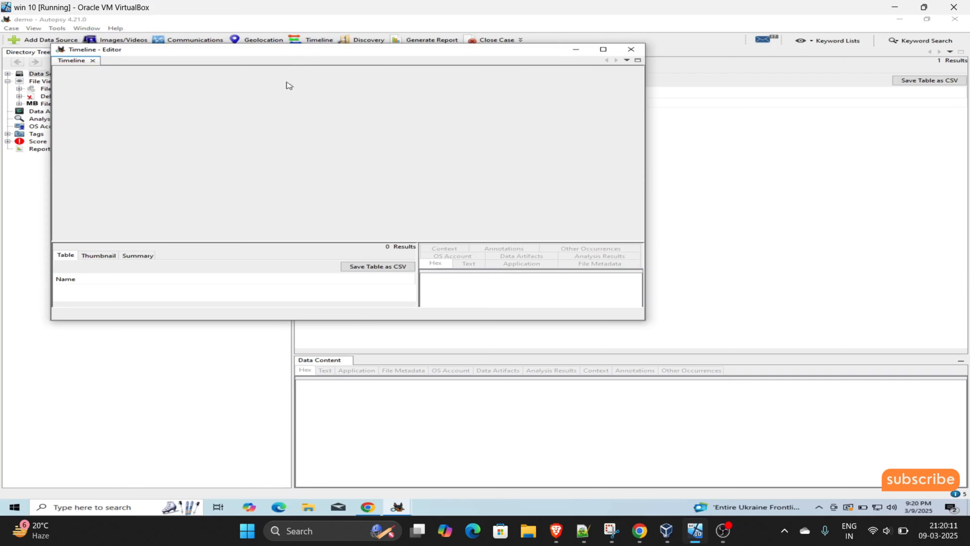
- Move the empty Timeline window aside and close it to get back to the c drive.E01_1 Host listing
{"action": "left_click_drag", "start_coordinate": [336, 53], "coordinate": [556, 98]}
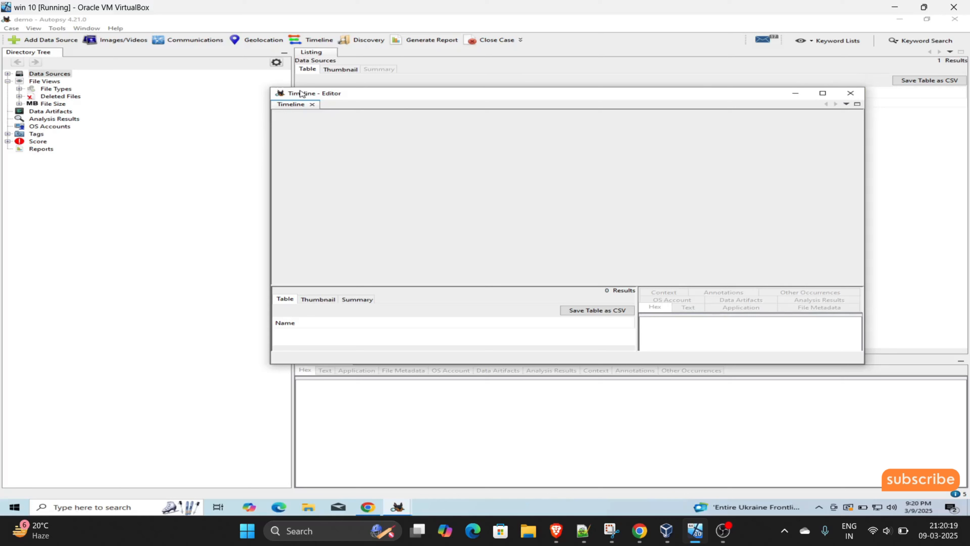
{"action": "left_click", "coordinate": [850, 93]}
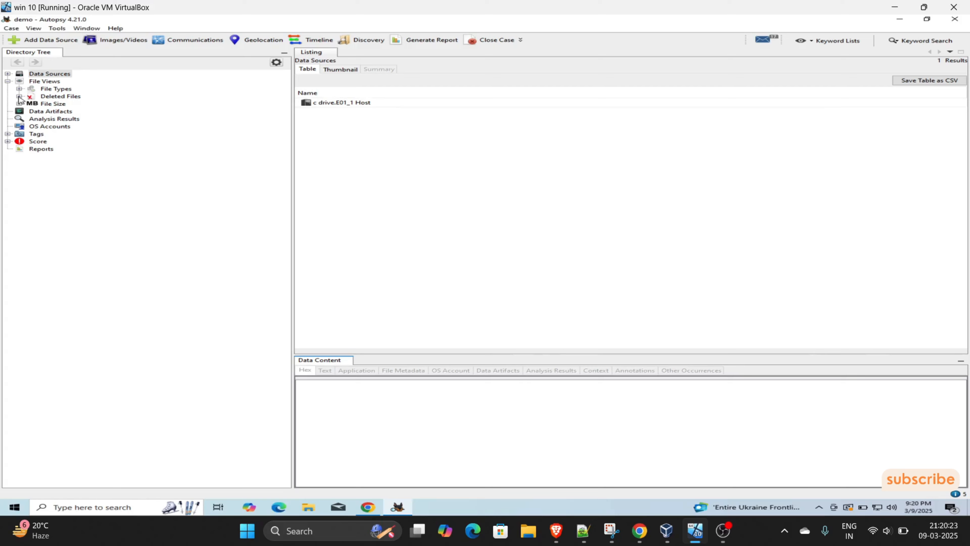
- Expand Deleted Files and File Types under File Views, then launch the Timeline viewer
{"action": "left_click", "coordinate": [19, 97]}
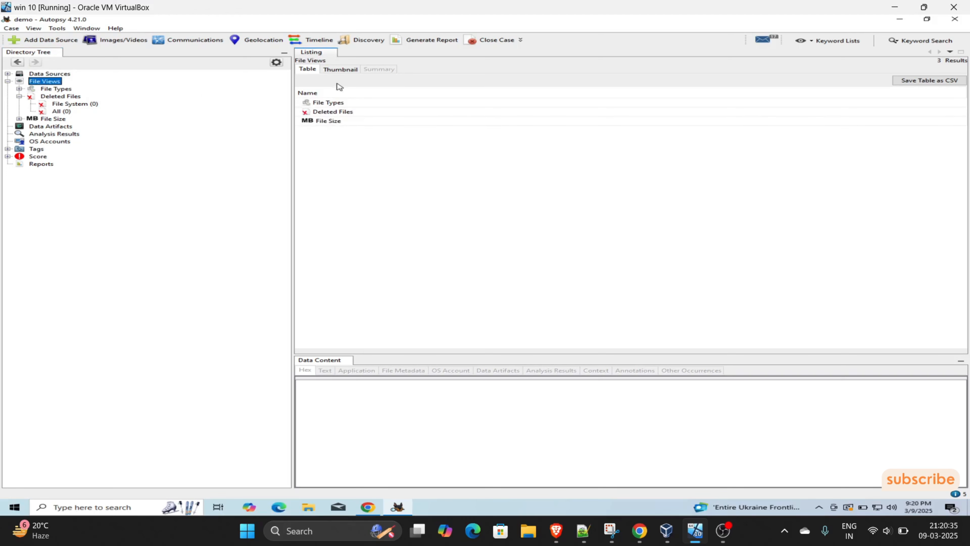
{"action": "left_click", "coordinate": [328, 111]}
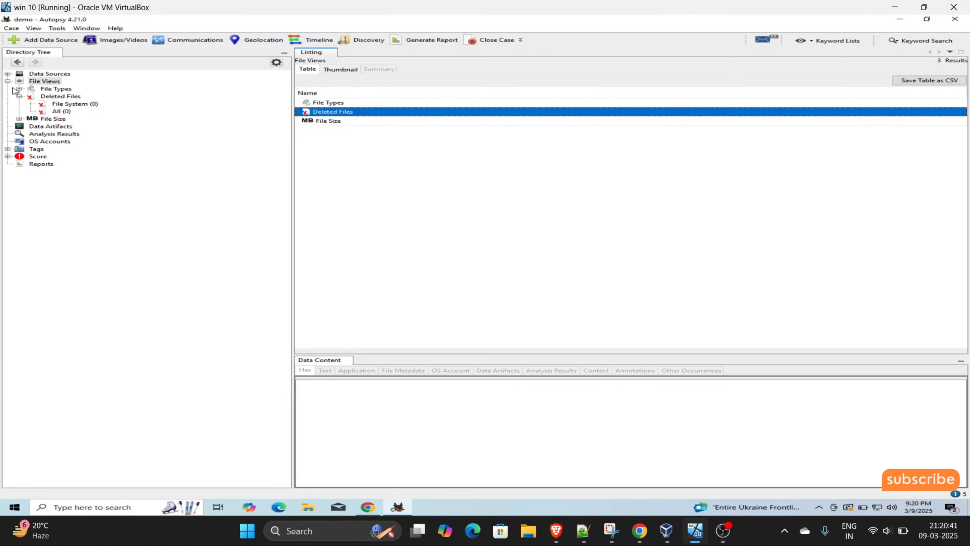
{"action": "left_click", "coordinate": [20, 89]}
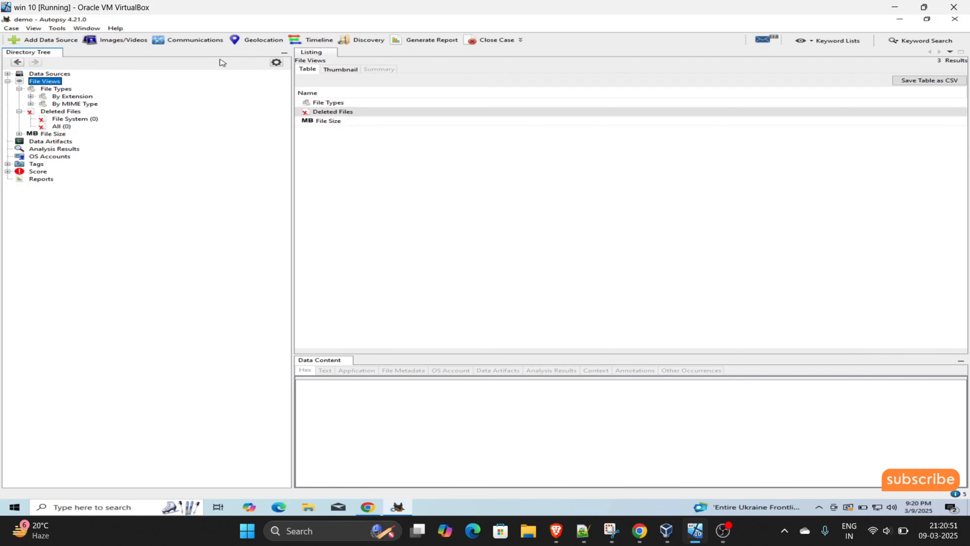
{"action": "left_click", "coordinate": [294, 40]}
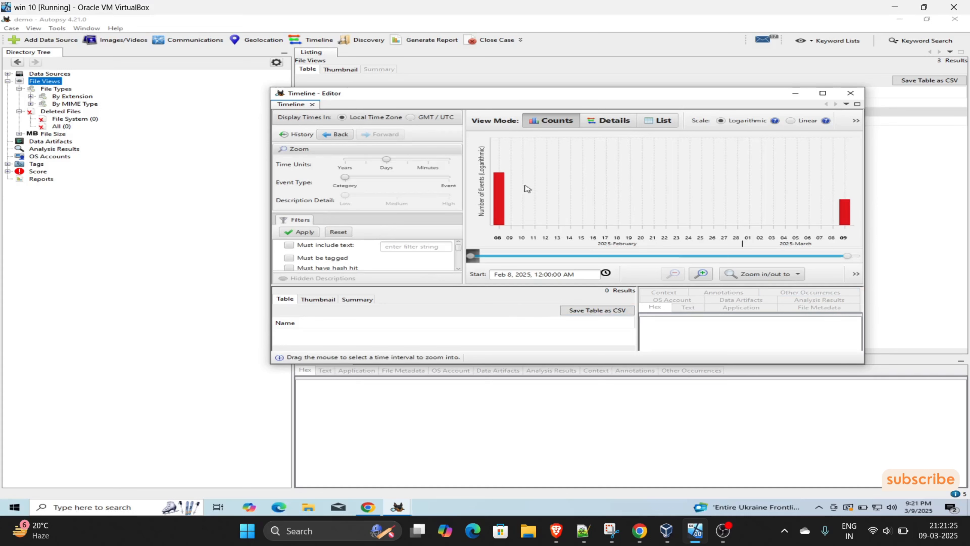
- Close the Timeline window after reviewing the 08 February and 09 March 2025 event counts
{"action": "left_click", "coordinate": [850, 94]}
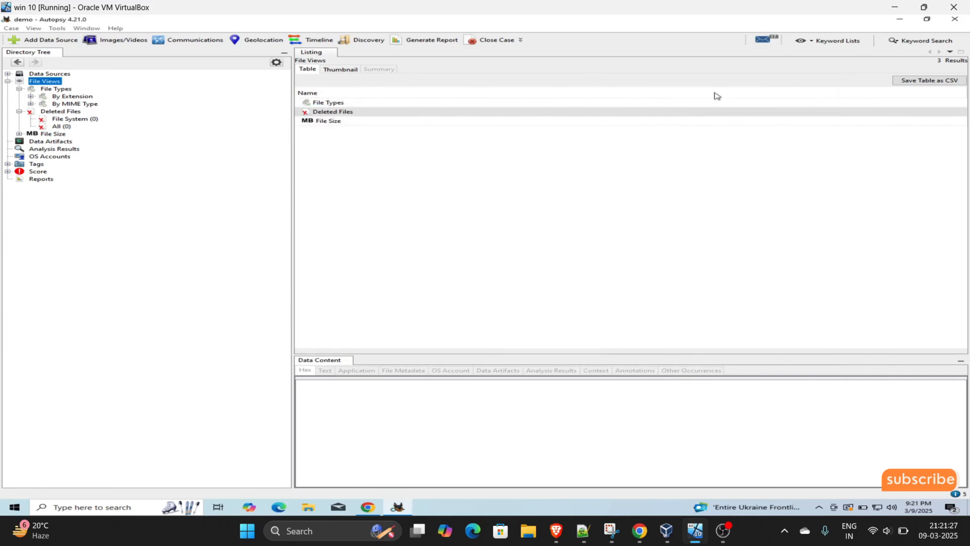
- Open the Geolocation map, dismiss the 'No Geolocation artifacts found' notice, and close the map
{"action": "left_click", "coordinate": [263, 42]}
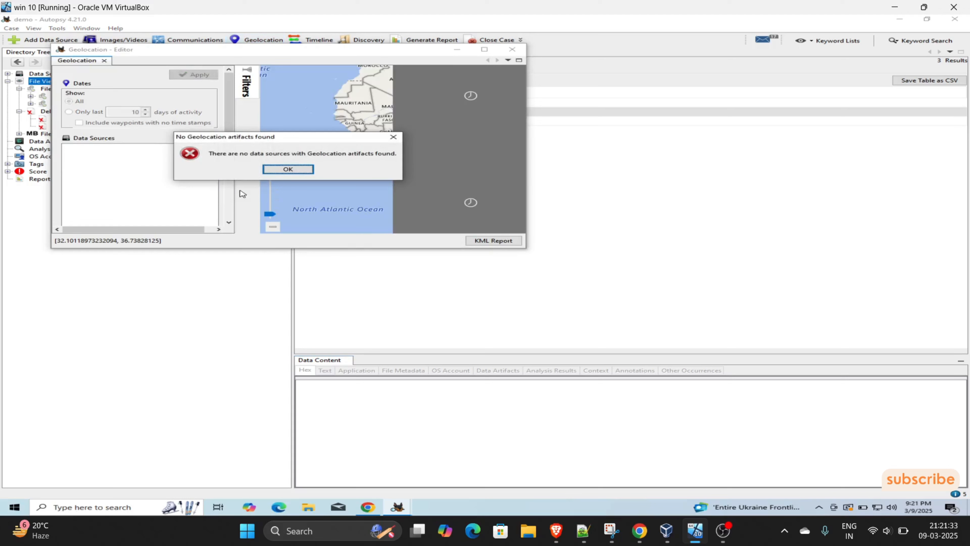
{"action": "left_click", "coordinate": [288, 169]}
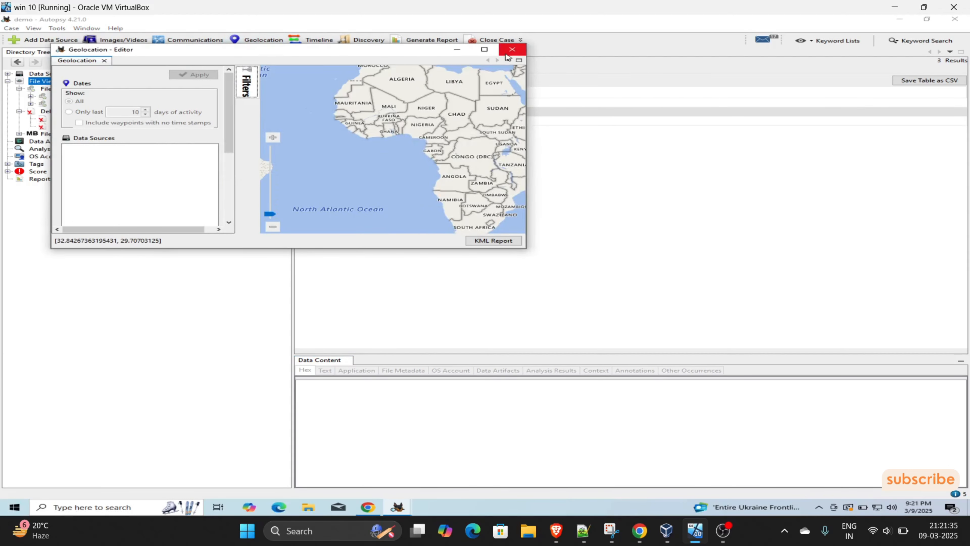
{"action": "left_click", "coordinate": [511, 49]}
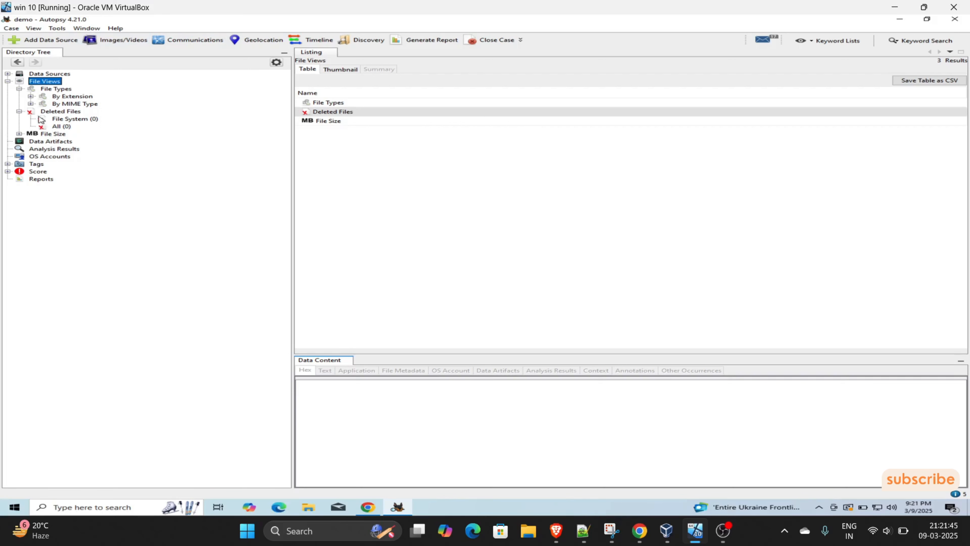
- Browse the OS Accounts, Analysis Results and Data Artifacts nodes in the Directory Tree
{"action": "left_click", "coordinate": [25, 156]}
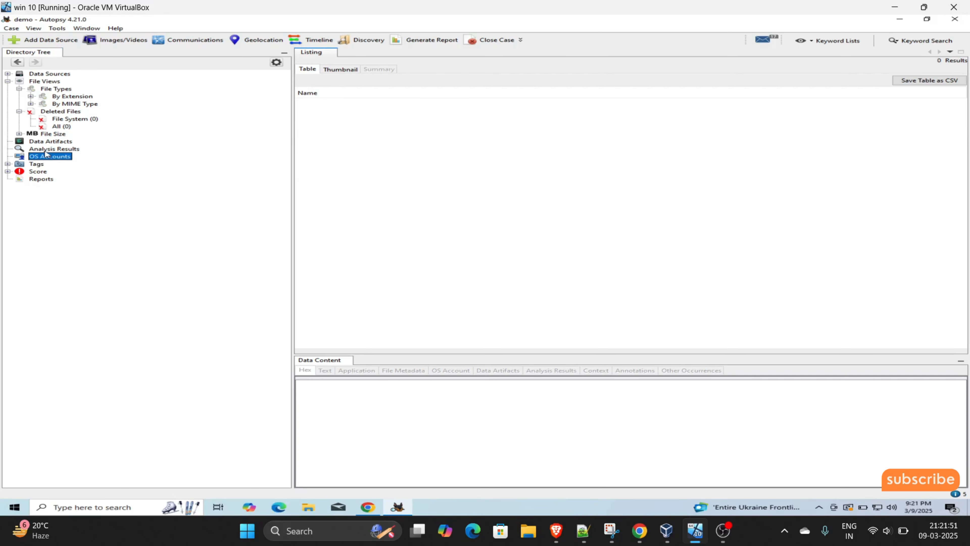
{"action": "left_click", "coordinate": [57, 150]}
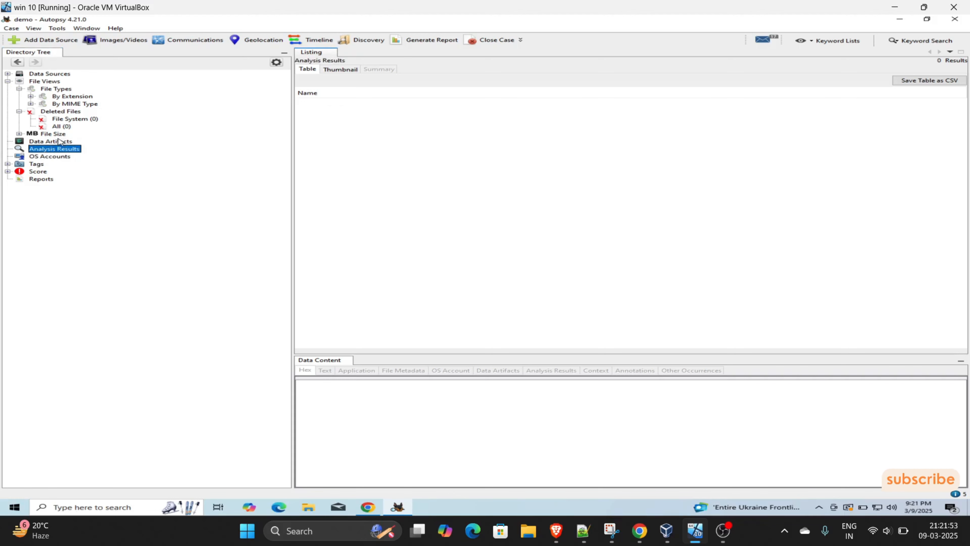
{"action": "left_click", "coordinate": [58, 142]}
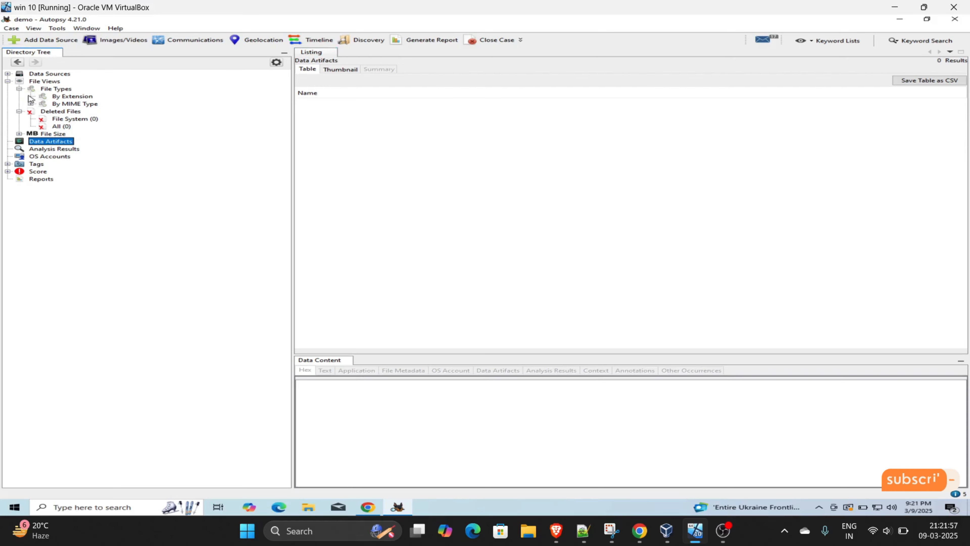
- Expand File Types > By Extension and list Images, then Documents
{"action": "left_click", "coordinate": [31, 96]}
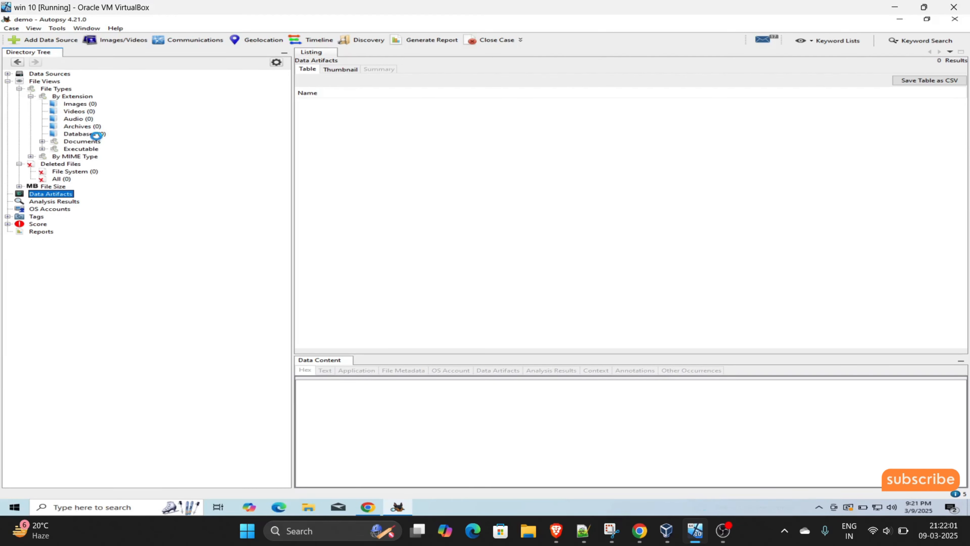
{"action": "left_click", "coordinate": [95, 104]}
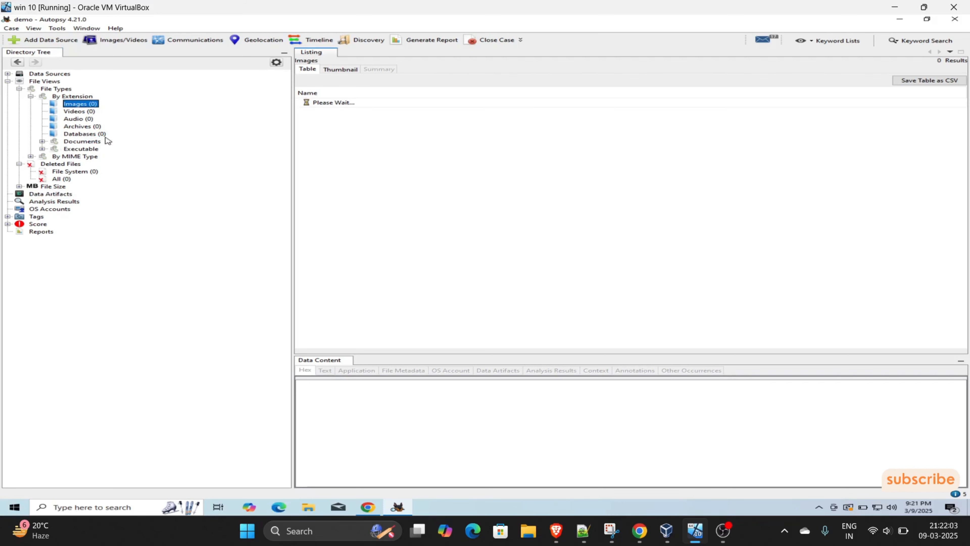
{"action": "left_click", "coordinate": [91, 142]}
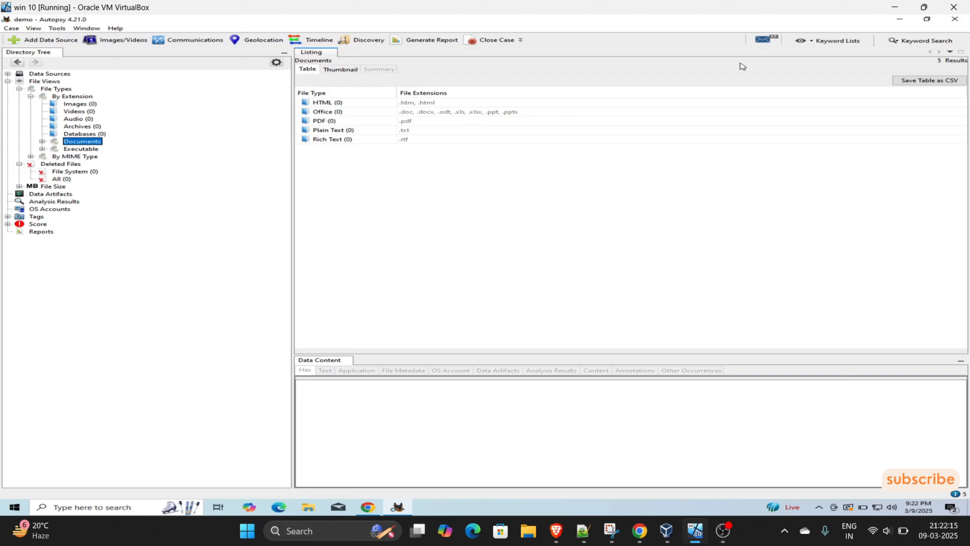
- Try a keyword-list search with no lists selected and dismiss the empty-list error
{"action": "left_click", "coordinate": [845, 42]}
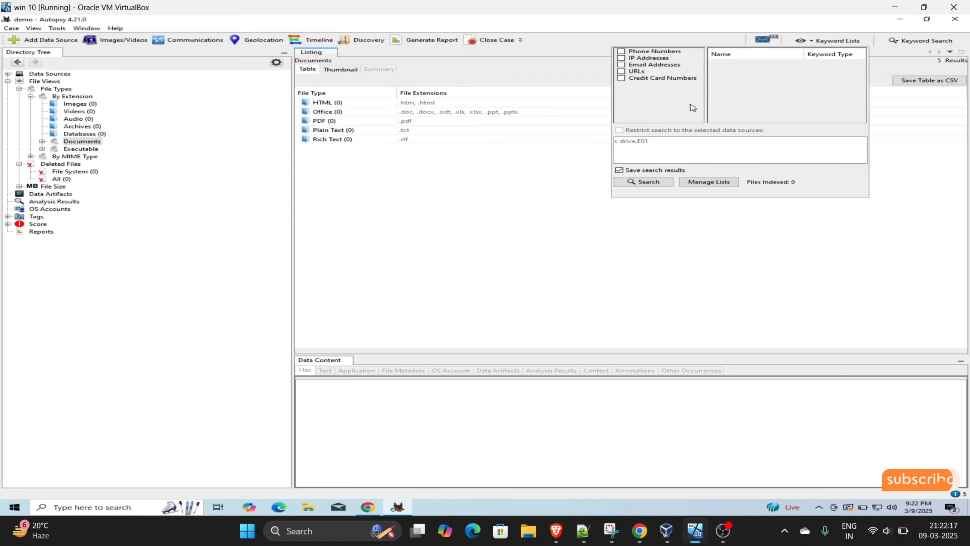
{"action": "left_click", "coordinate": [656, 181]}
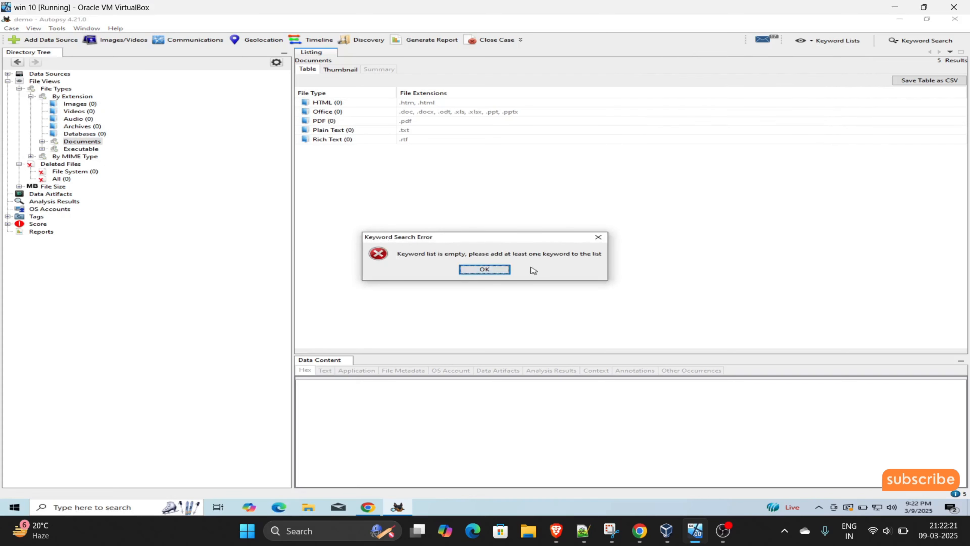
{"action": "key", "text": "Return"}
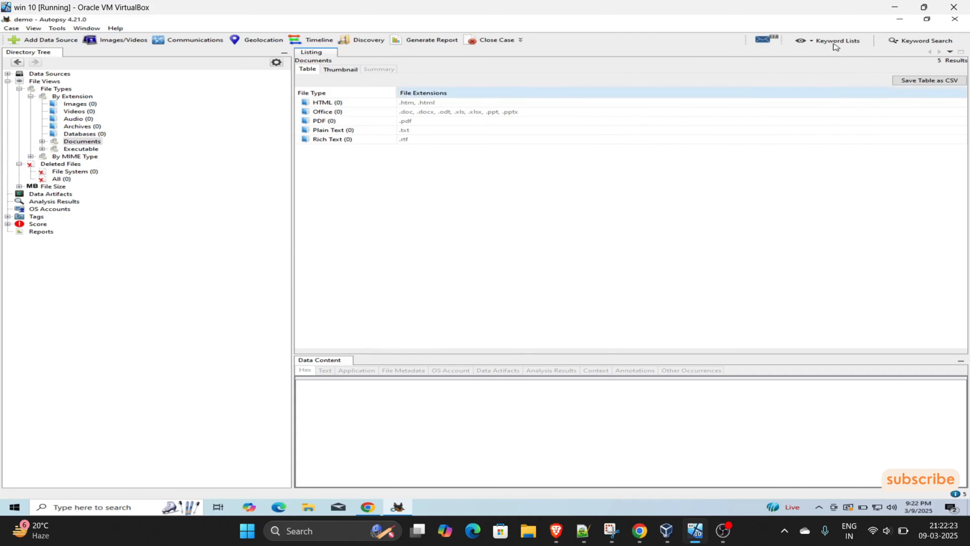
- Tick the phone number, IP address, email and credit card keyword lists, then open Manage Lists
{"action": "left_click", "coordinate": [834, 40]}
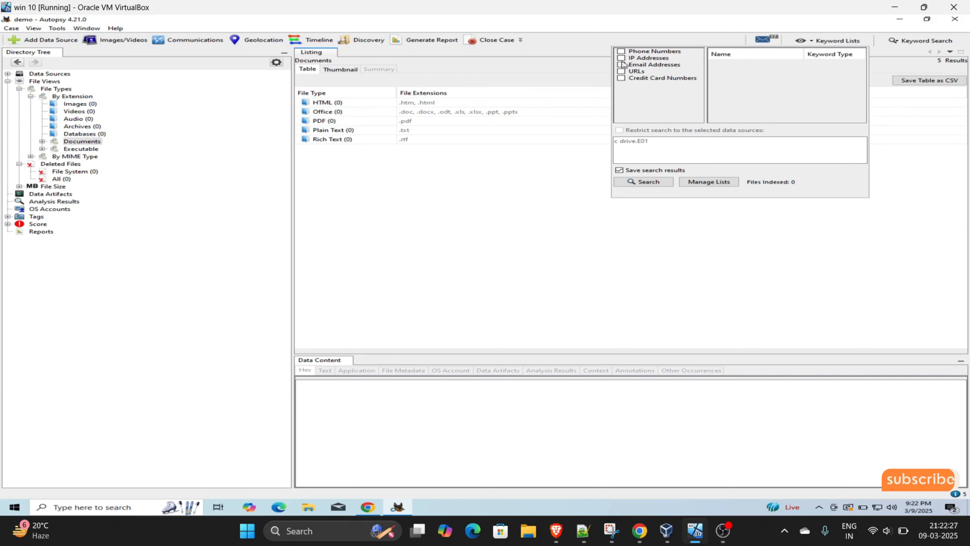
{"action": "left_click", "coordinate": [621, 51]}
{"action": "left_click", "coordinate": [621, 59]}
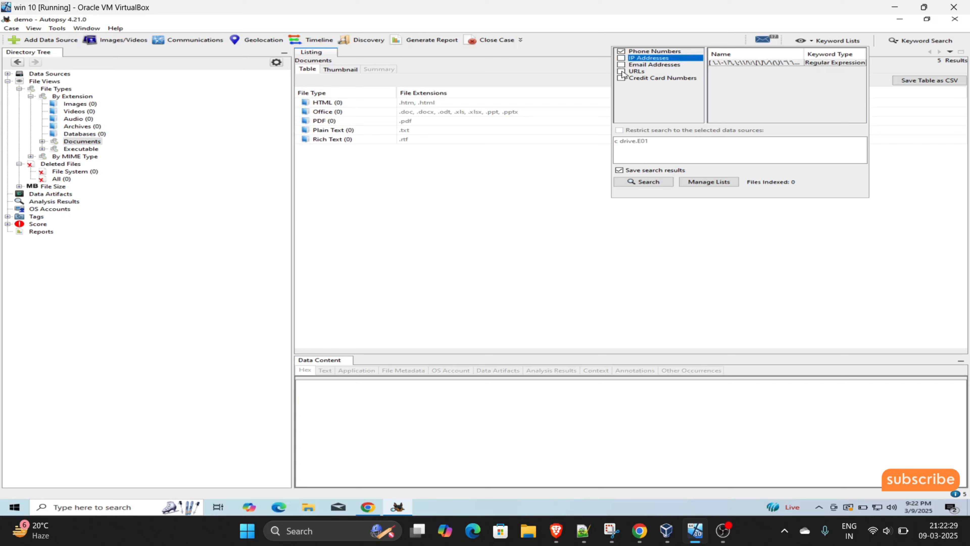
{"action": "left_click", "coordinate": [621, 66]}
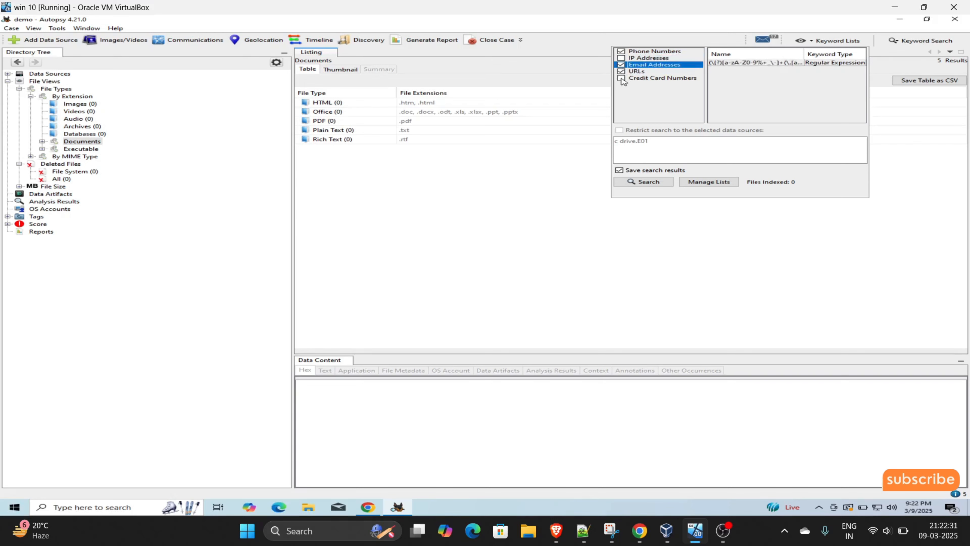
{"action": "left_click", "coordinate": [621, 78]}
{"action": "left_click", "coordinate": [621, 58]}
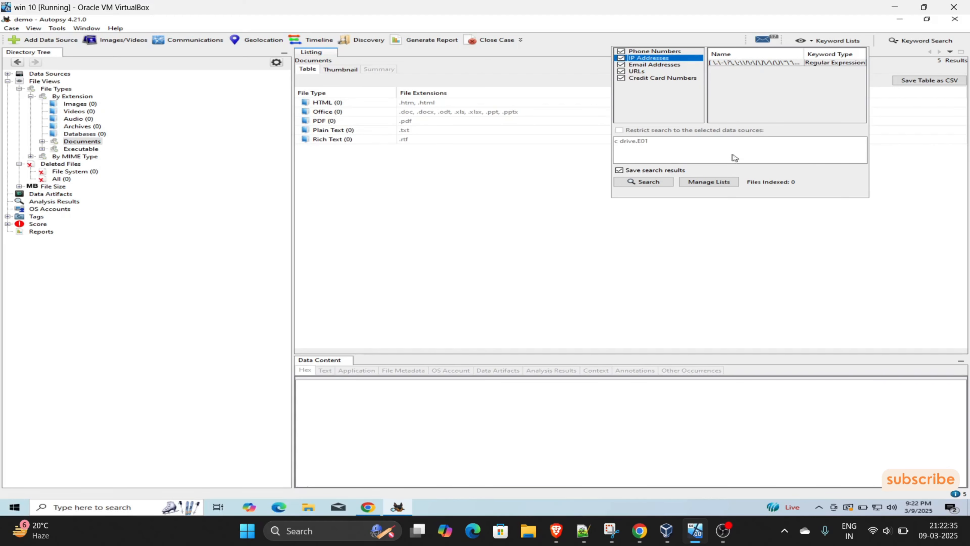
{"action": "left_click", "coordinate": [696, 183]}
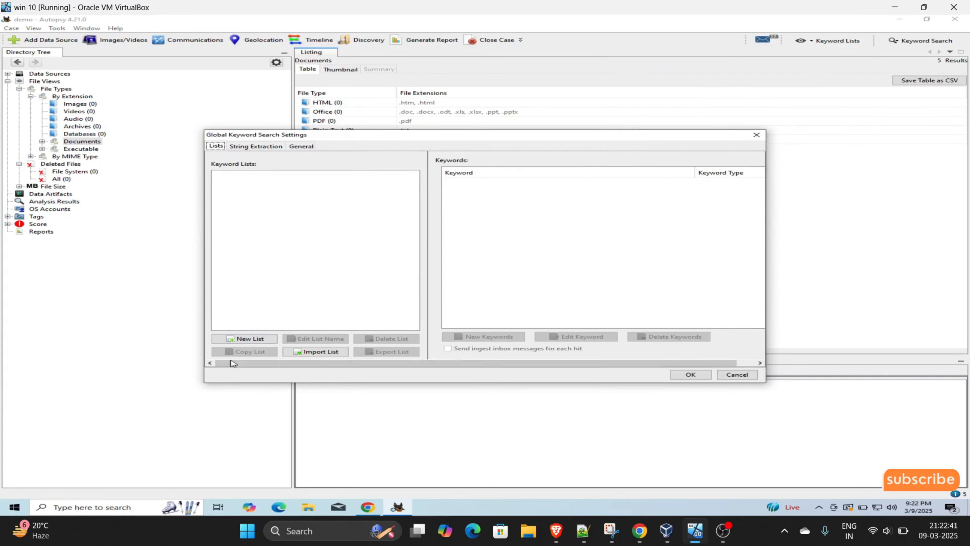
- Add a new empty keyword list called 'file' and confirm the Global Keyword Search Settings with OK
{"action": "left_click", "coordinate": [249, 339]}
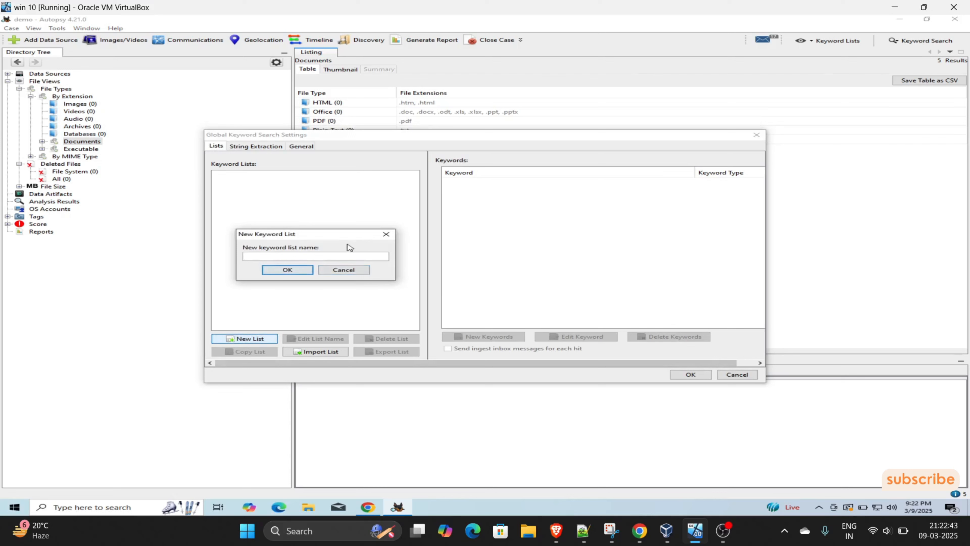
{"action": "type", "text": "file"}
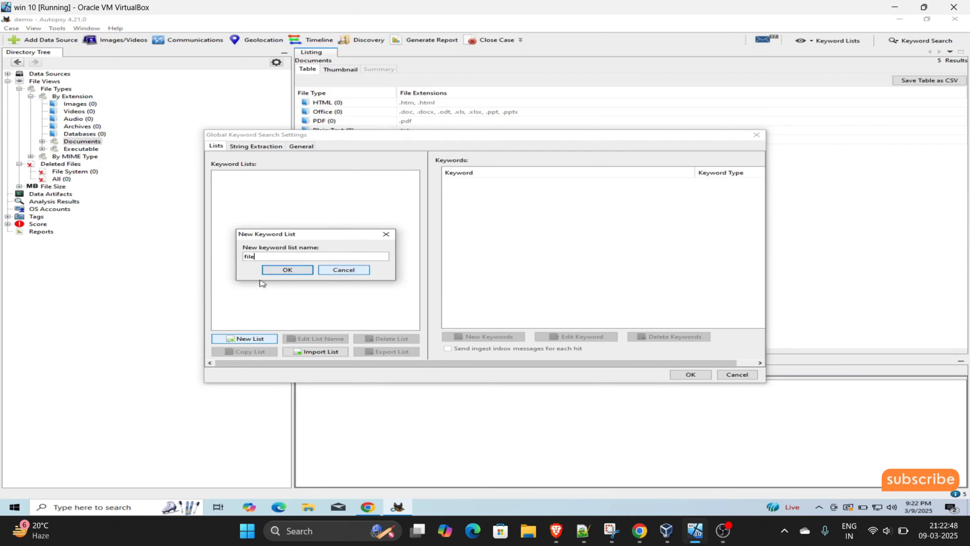
{"action": "left_click", "coordinate": [287, 269]}
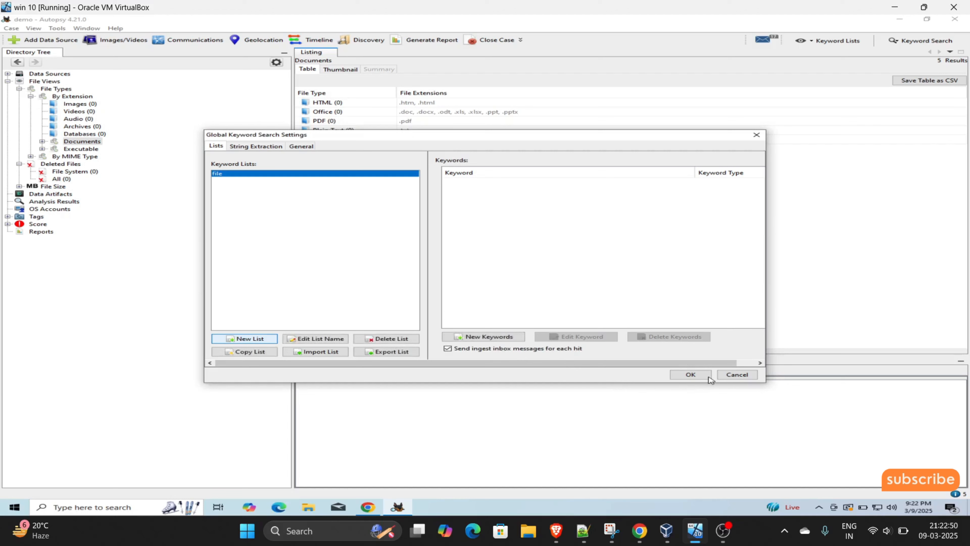
{"action": "left_click", "coordinate": [689, 375]}
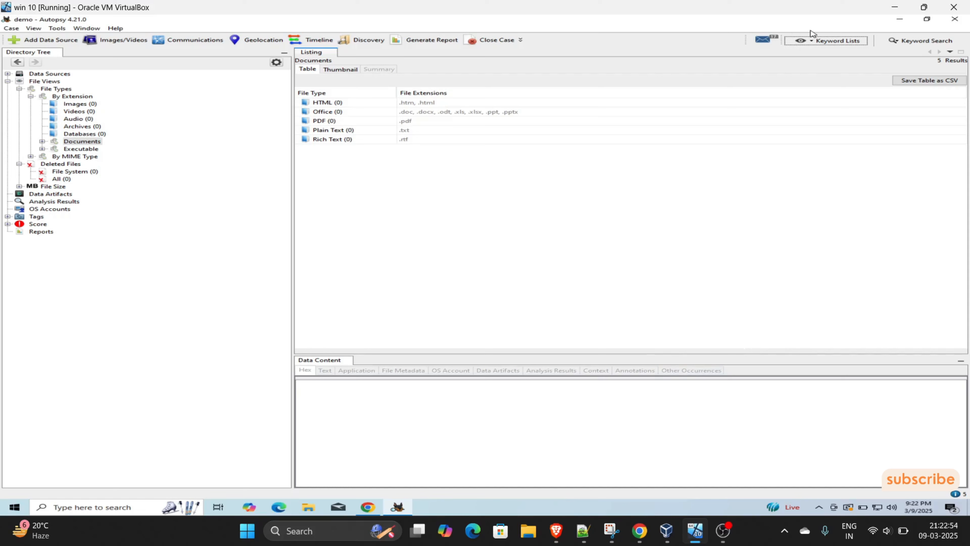
- Exact-match search for 'file', hitting autounattend.xml and VBOXPOST.CMD, and read VBOXPOST.CMD's highlighted text
{"action": "left_click", "coordinate": [912, 42]}
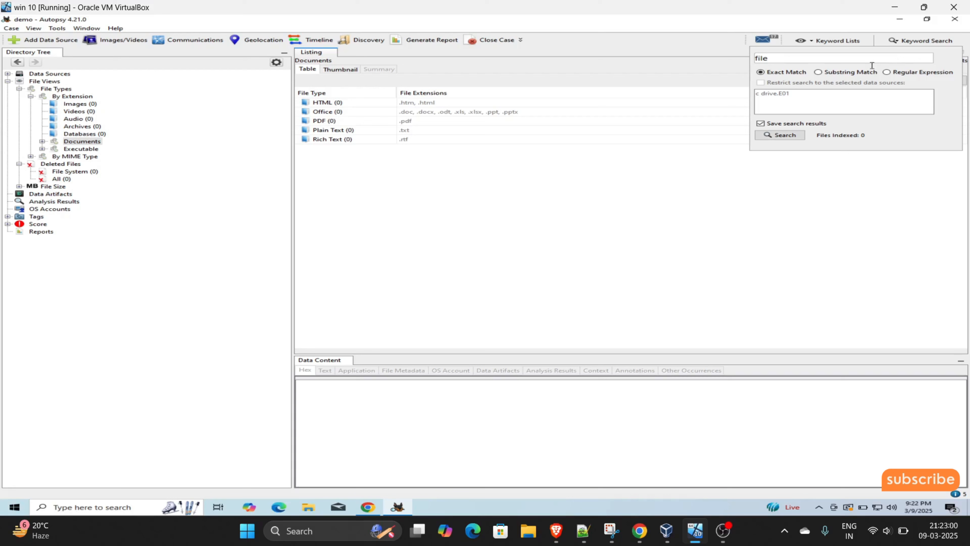
{"action": "left_click", "coordinate": [796, 135]}
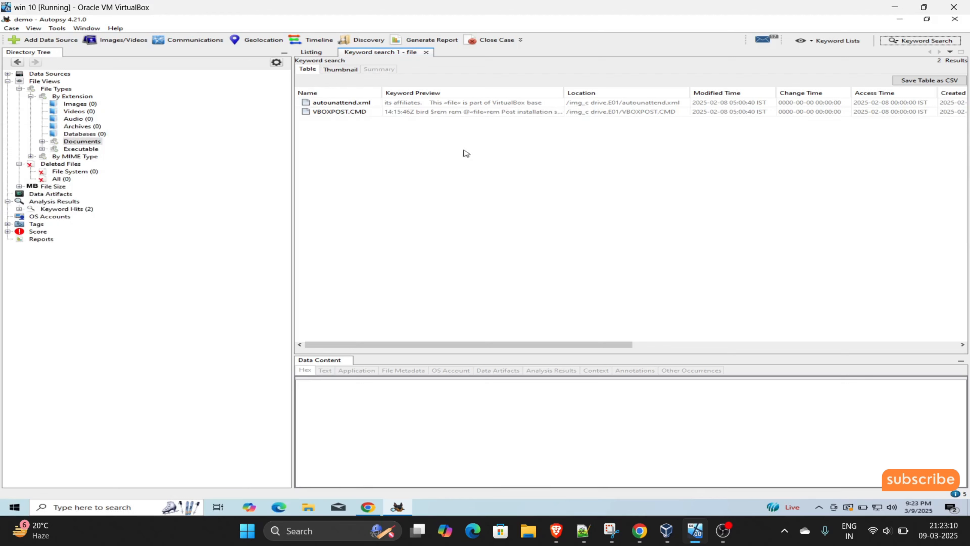
{"action": "left_click", "coordinate": [916, 41]}
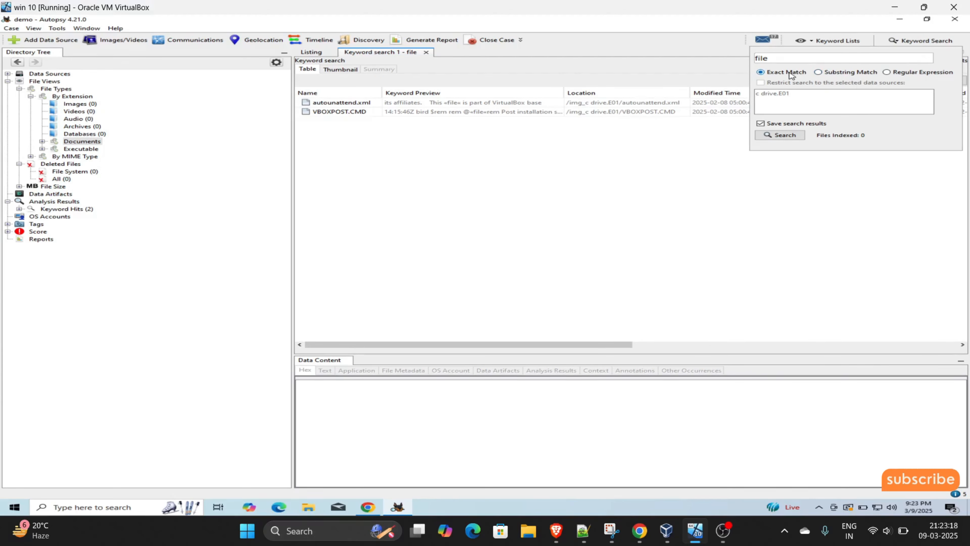
{"action": "left_click", "coordinate": [630, 115]}
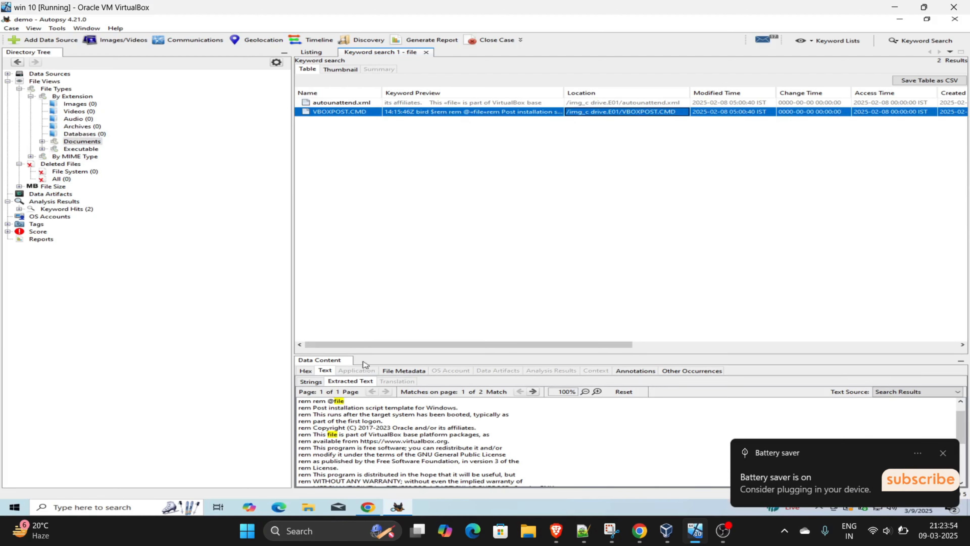
{"action": "left_click", "coordinate": [943, 453]}
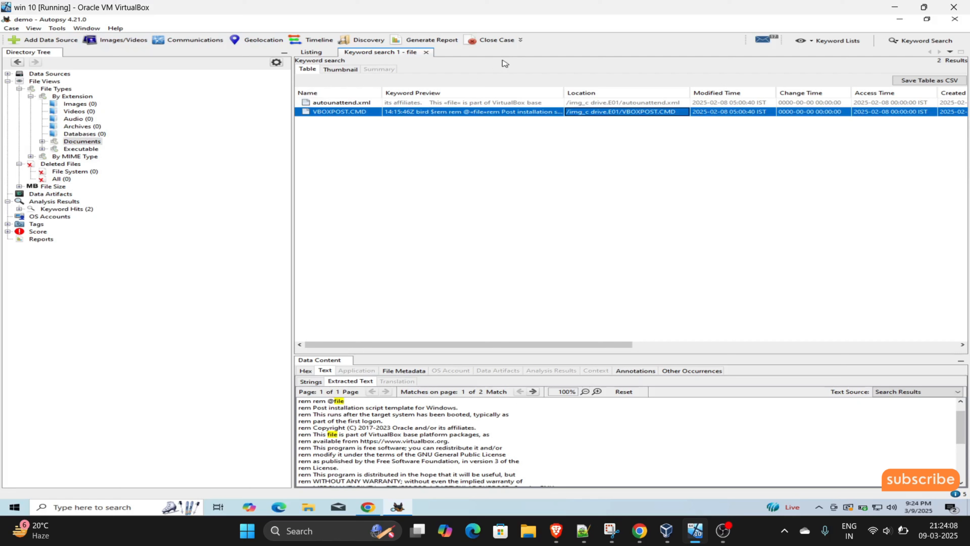
- Open Generate Report, try the Excel and tagged hashes options, then cancel without making a report
{"action": "left_click", "coordinate": [423, 37]}
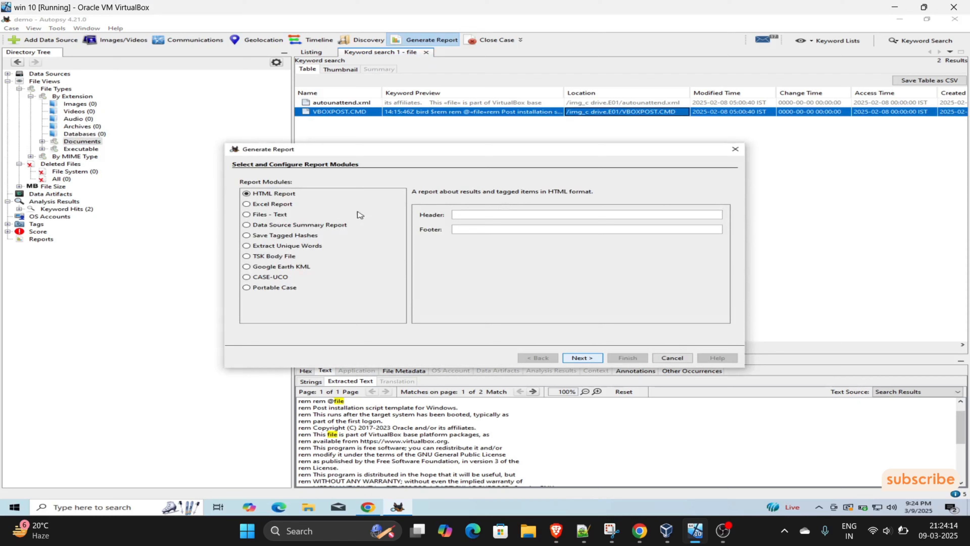
{"action": "left_click", "coordinate": [271, 204]}
{"action": "left_click", "coordinate": [270, 235]}
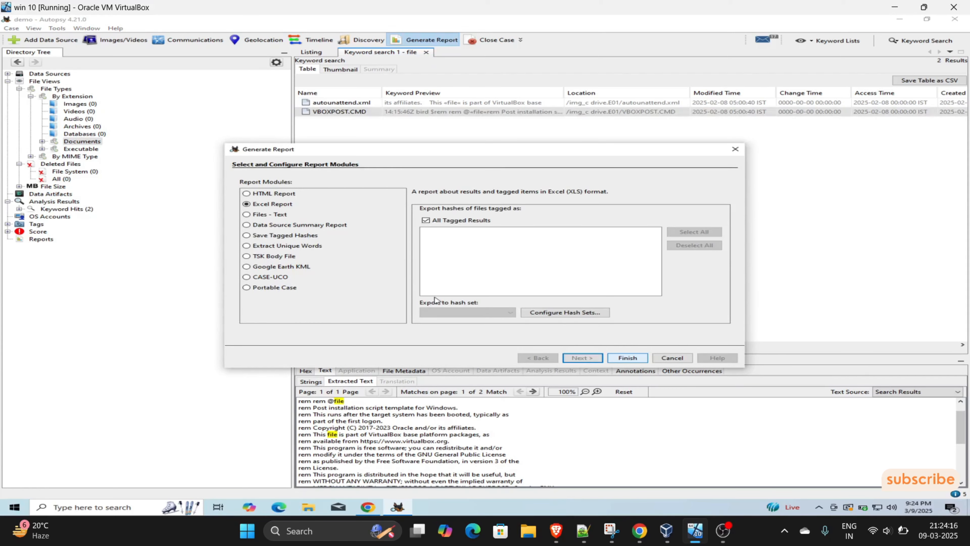
{"action": "left_click", "coordinate": [659, 361]}
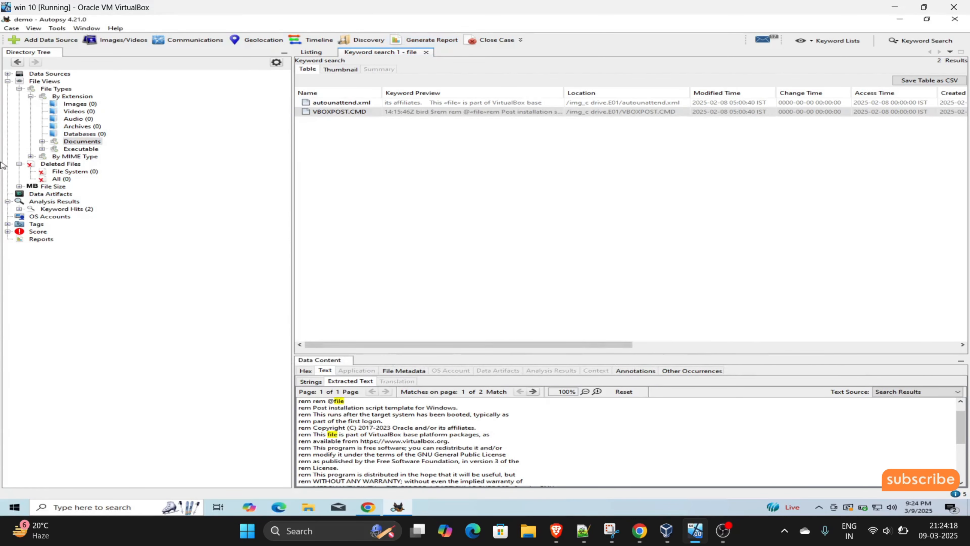
- Show the File Size node's three size ranges and briefly open and close the Images/Videos gallery
{"action": "left_click", "coordinate": [53, 187]}
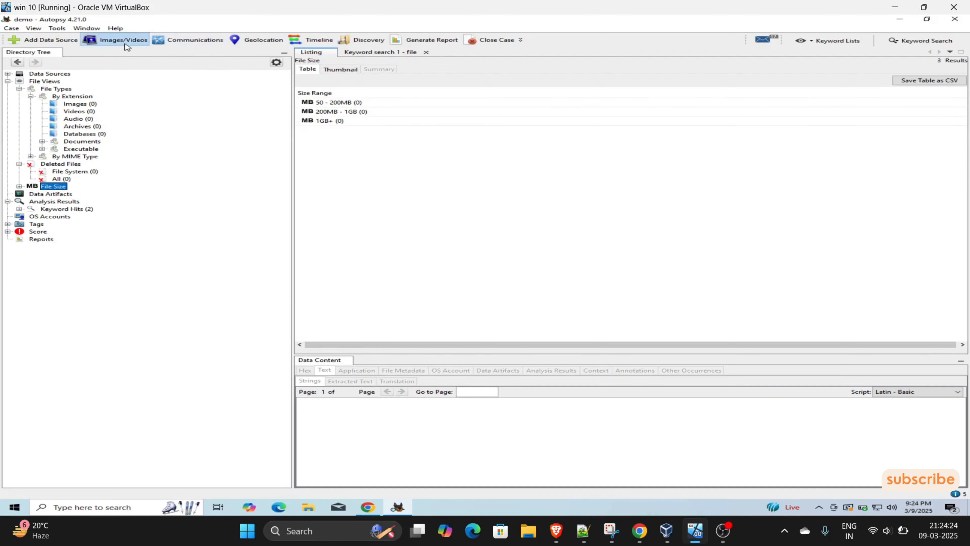
{"action": "left_click", "coordinate": [135, 40]}
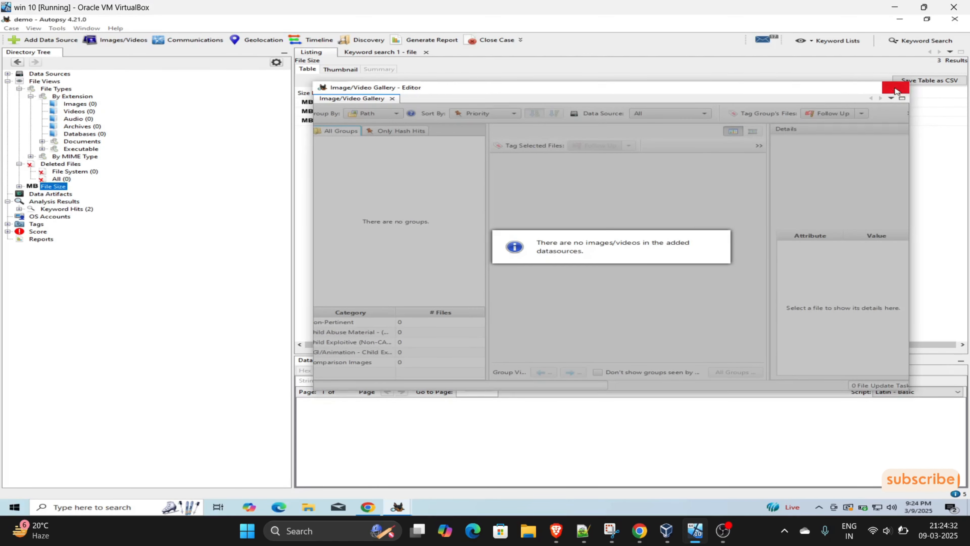
{"action": "left_click", "coordinate": [898, 88]}
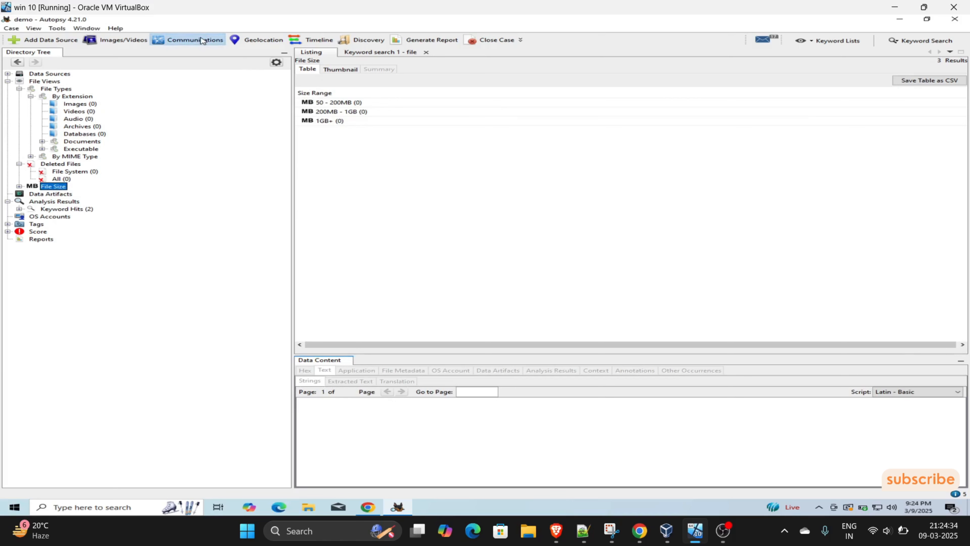
- Open the Communications visualization and close it again, empty
{"action": "left_click", "coordinate": [182, 45]}
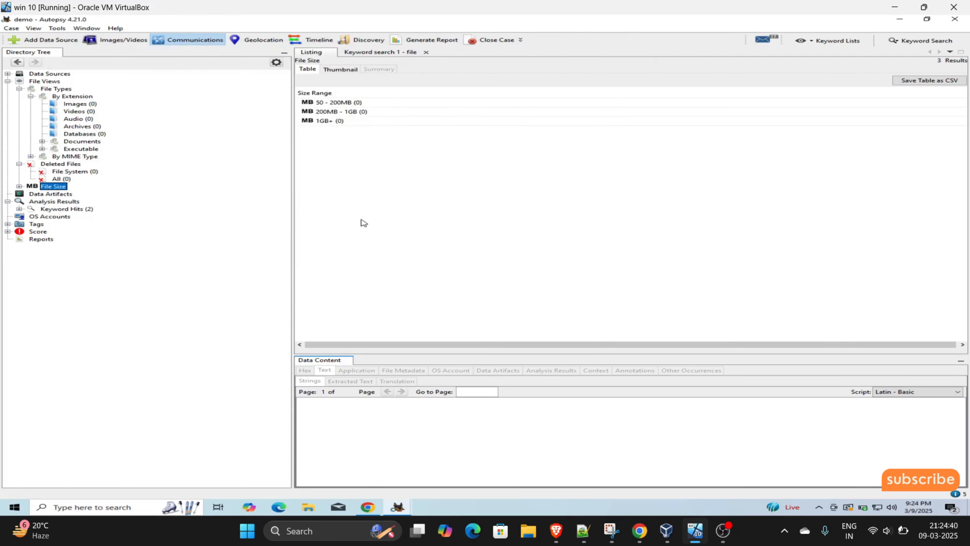
{"action": "left_click", "coordinate": [167, 37]}
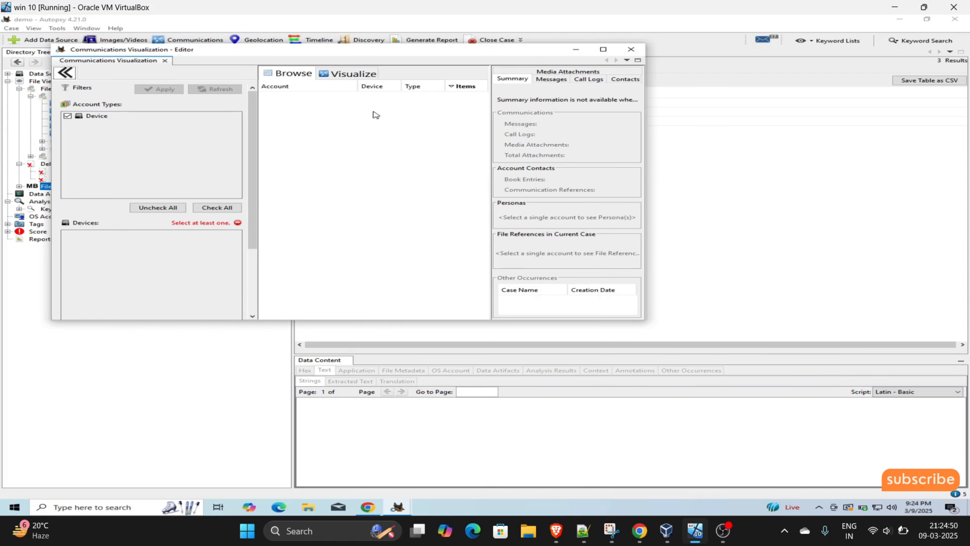
{"action": "left_click", "coordinate": [631, 49]}
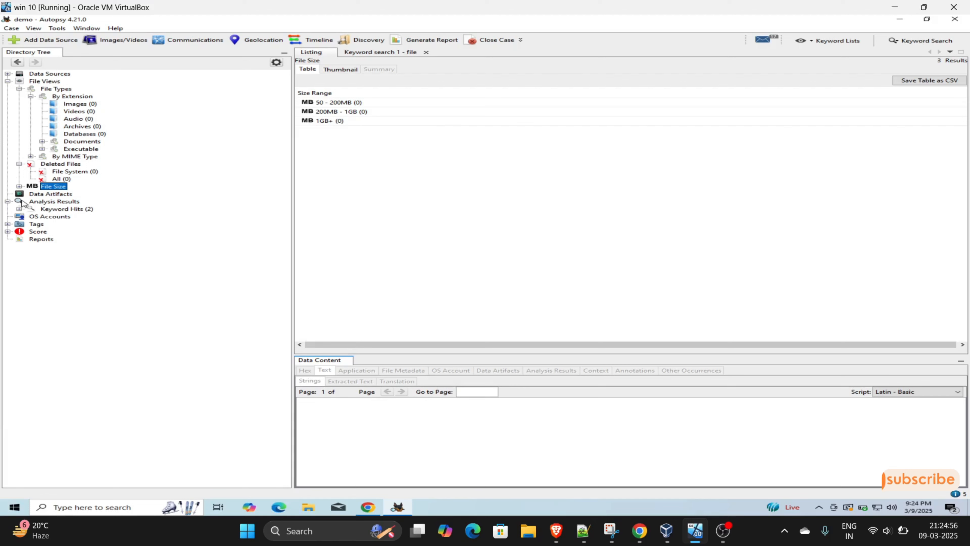
- Browse Keyword Hits, OS Accounts and Tags in the Directory Tree, ending on Keyword Hits
{"action": "left_click", "coordinate": [62, 210]}
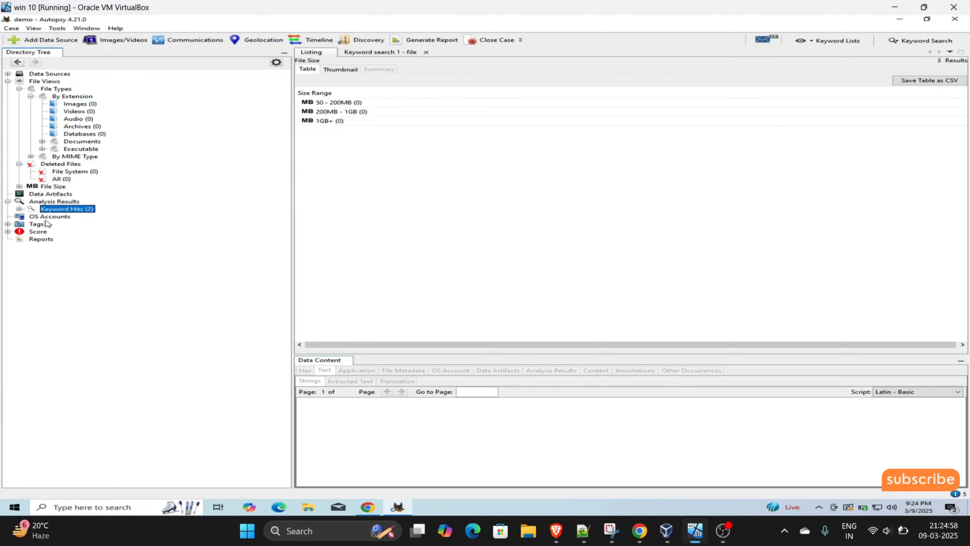
{"action": "left_click", "coordinate": [33, 216]}
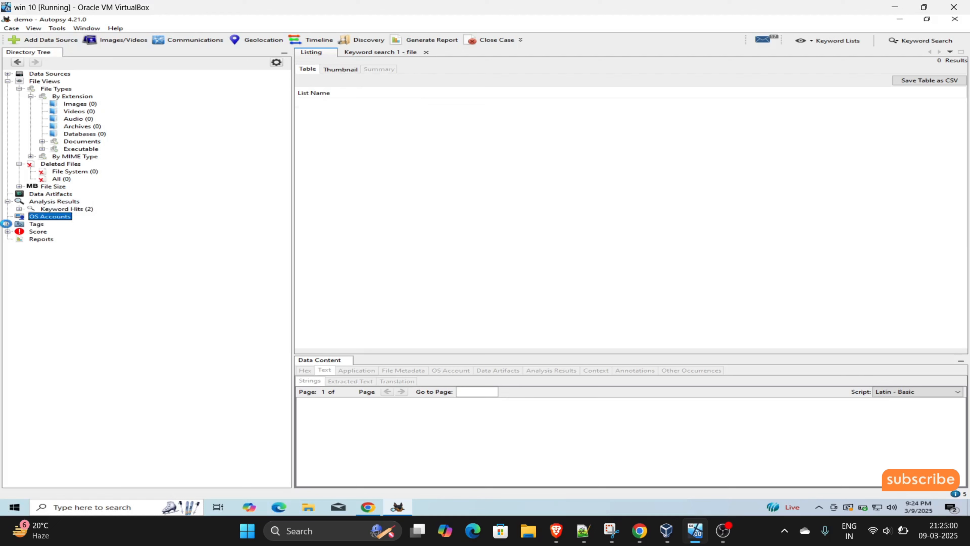
{"action": "left_click", "coordinate": [38, 224]}
{"action": "left_click", "coordinate": [49, 211]}
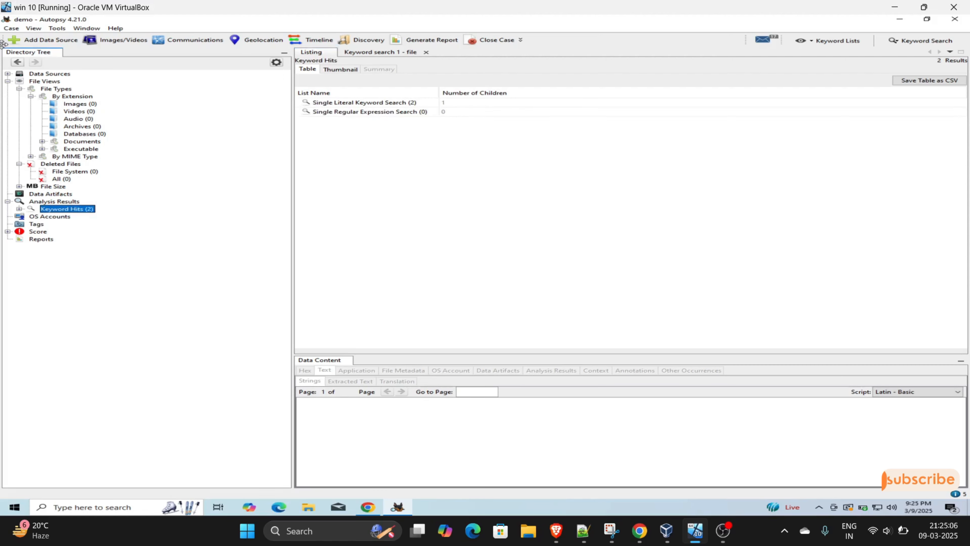
- Look through the Case, View and Tools menus
{"action": "left_click", "coordinate": [11, 28]}
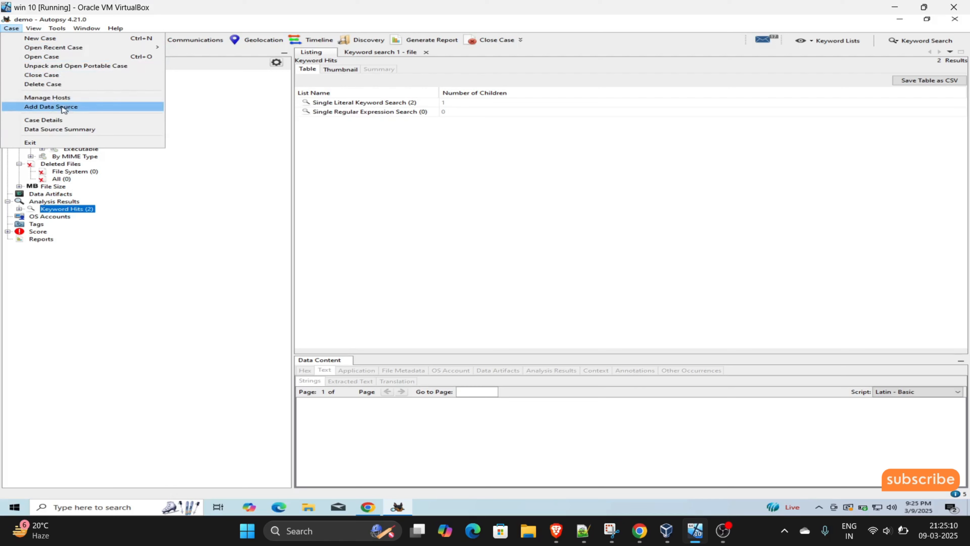
{"action": "left_click", "coordinate": [38, 27]}
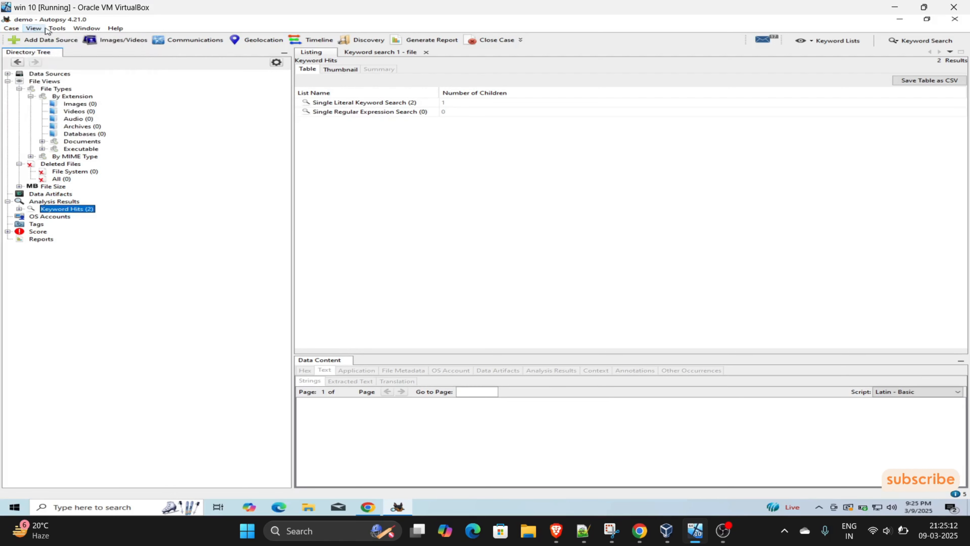
{"action": "left_click", "coordinate": [46, 28]}
{"action": "left_click", "coordinate": [33, 28]}
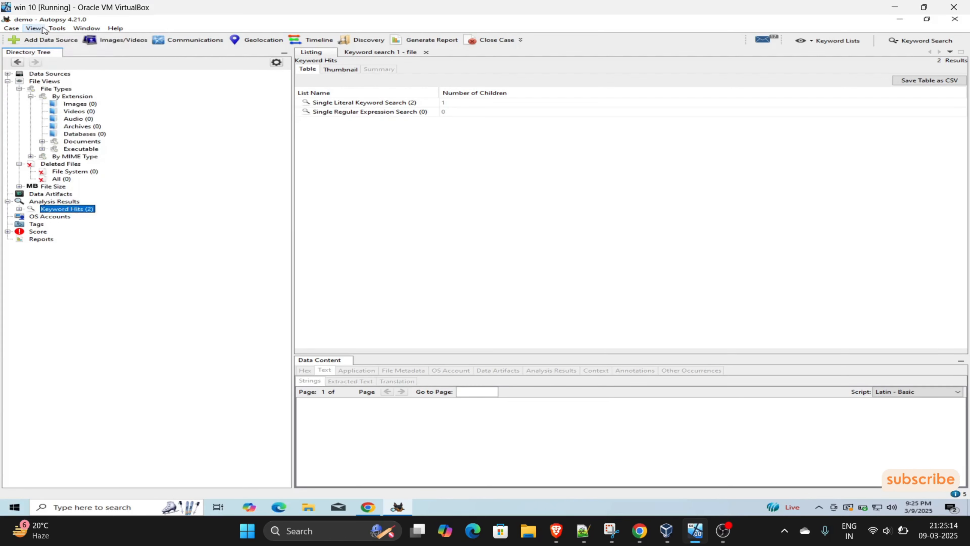
{"action": "left_click", "coordinate": [57, 27]}
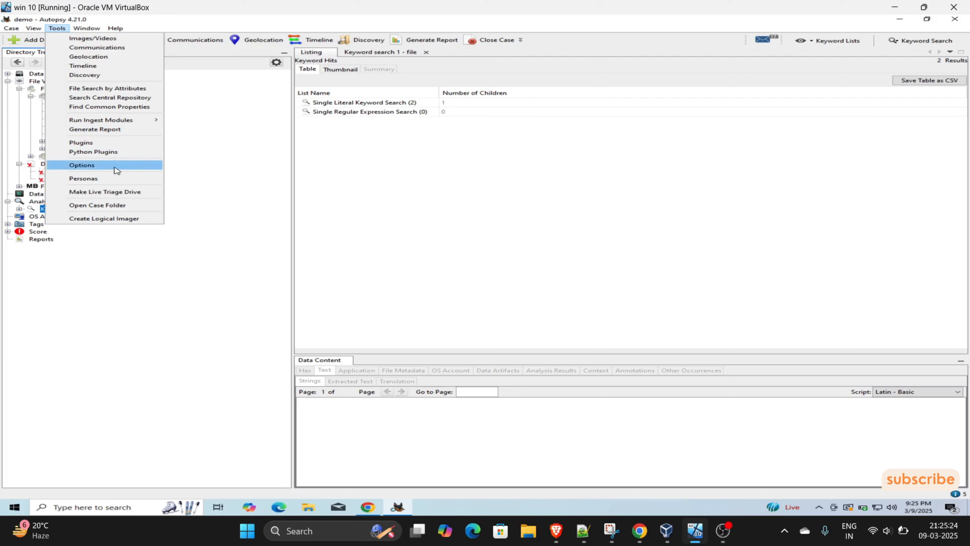
- Dismiss the Tools menu, close the Ingest Inbox and return to the 'Keyword search 1 - file' results
{"action": "mouse_move", "coordinate": [155, 120]}
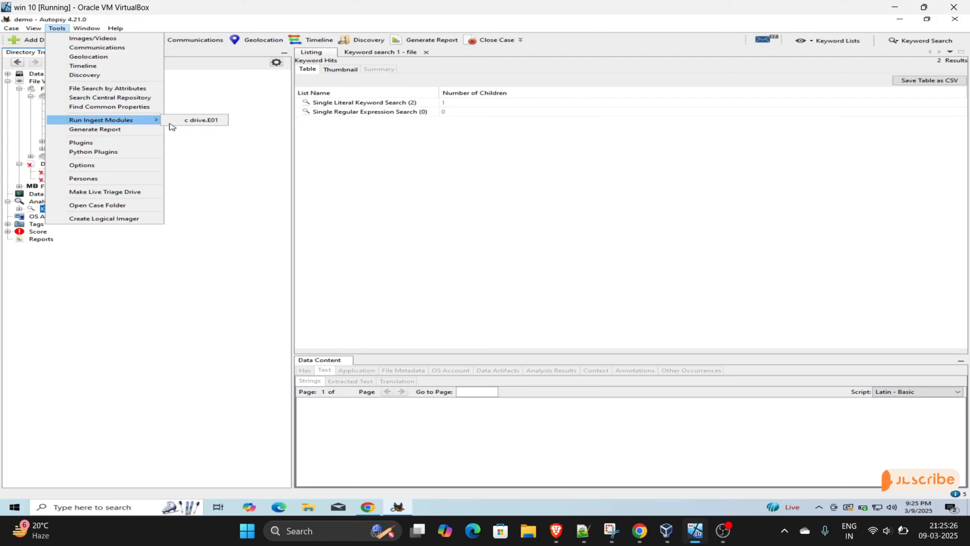
{"action": "left_click", "coordinate": [233, 168]}
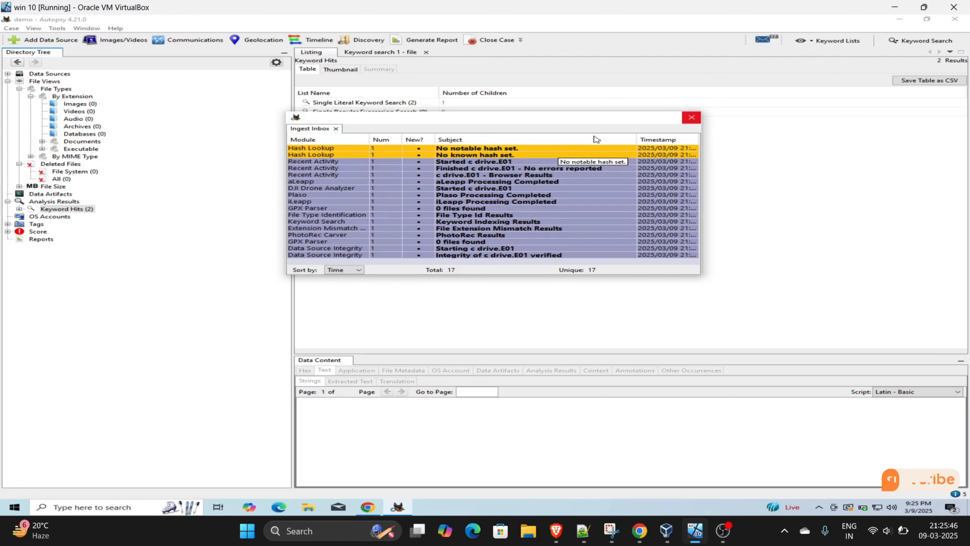
{"action": "left_click", "coordinate": [579, 81]}
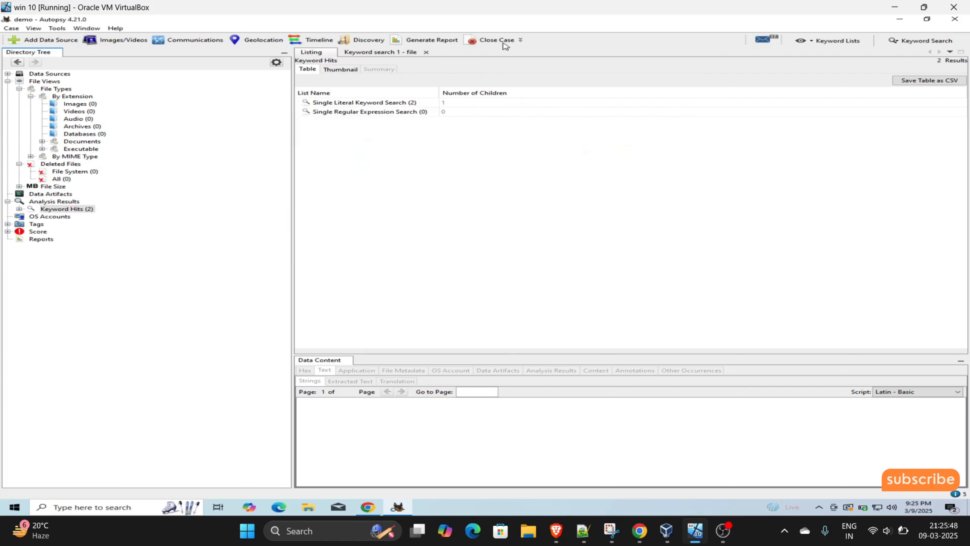
{"action": "left_click", "coordinate": [372, 52]}
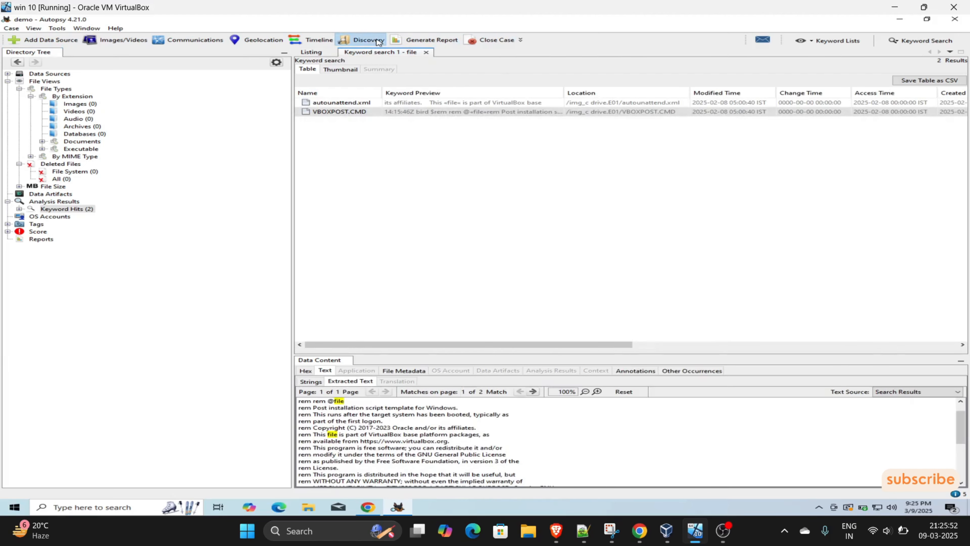
{"action": "left_click", "coordinate": [371, 40]}
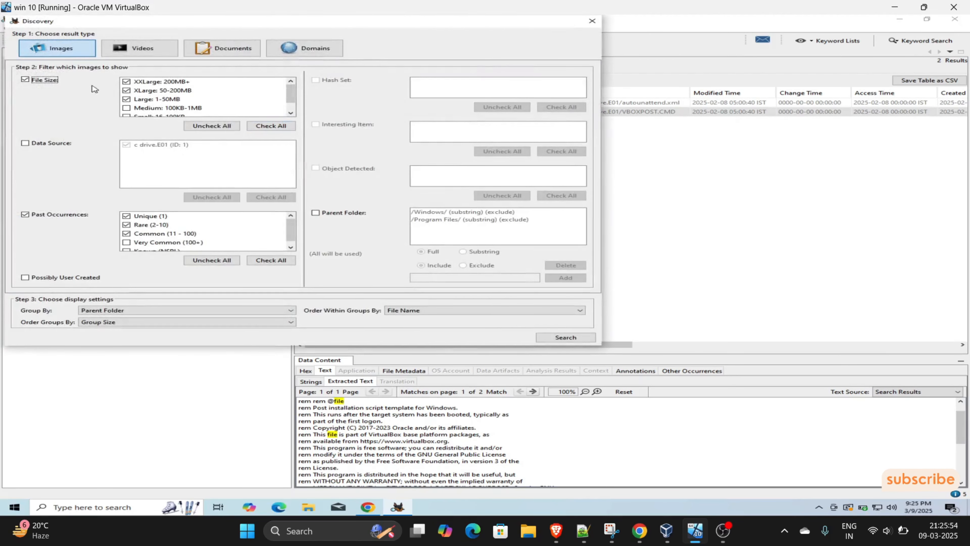
{"action": "scroll", "coordinate": [134, 97], "scroll_direction": "down", "scroll_amount": 1}
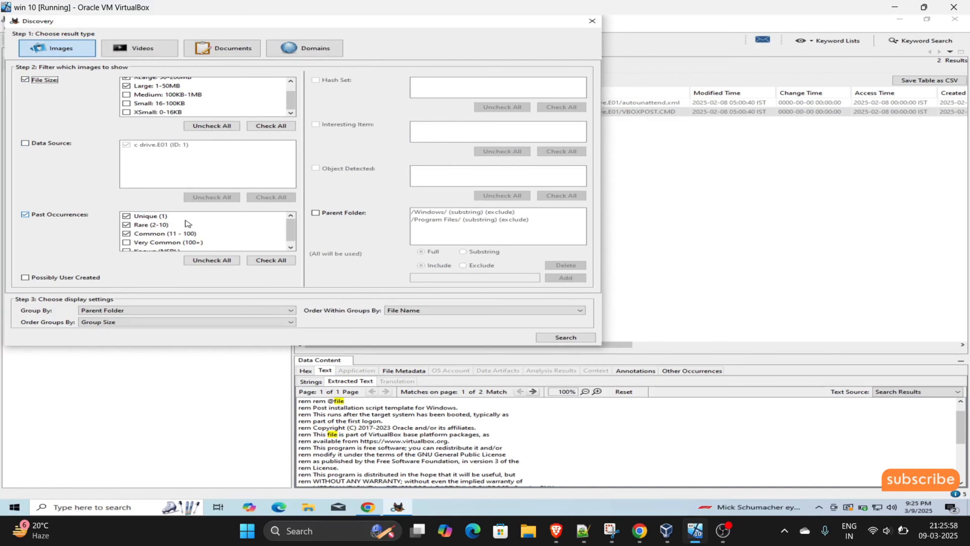
{"action": "scroll", "coordinate": [244, 243], "scroll_direction": "down", "scroll_amount": 1}
{"action": "left_click", "coordinate": [241, 44]}
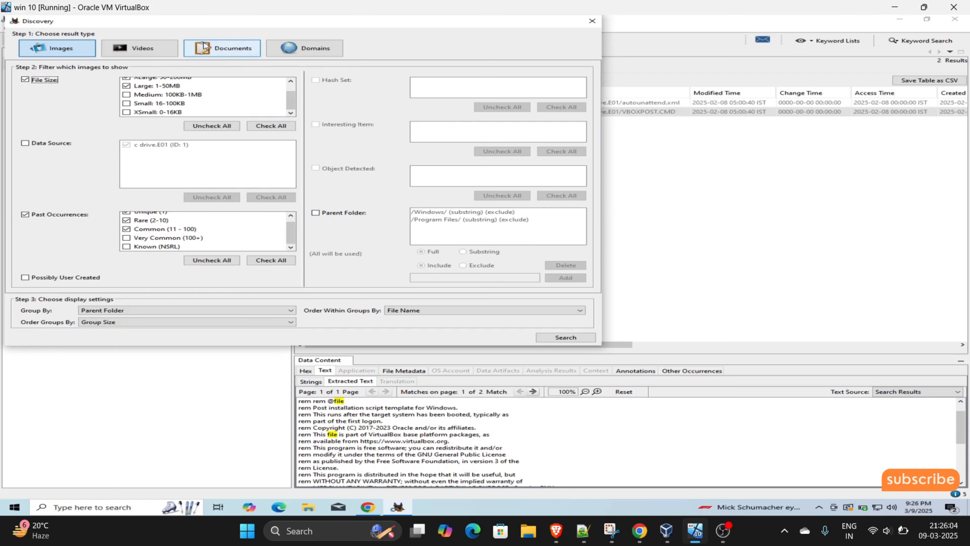
{"action": "left_click", "coordinate": [162, 49]}
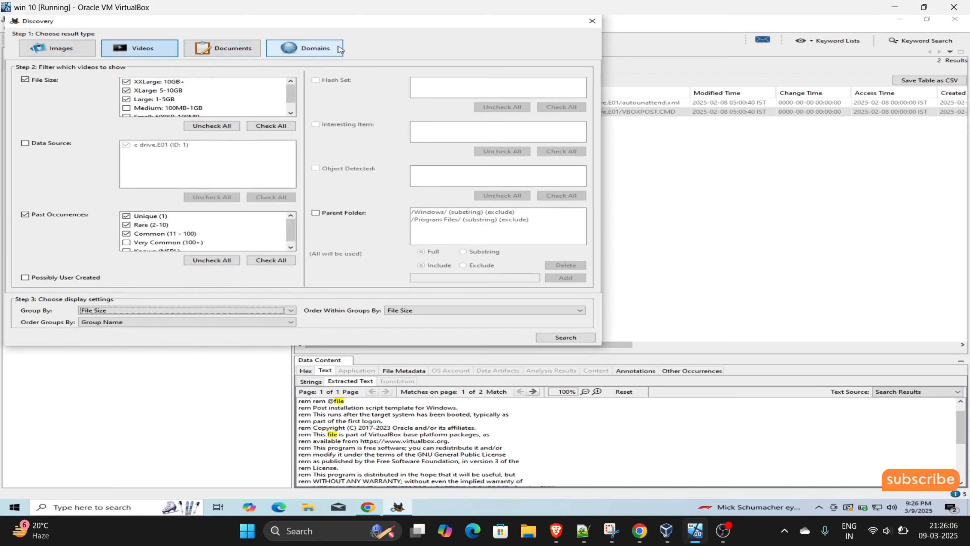
{"action": "left_click", "coordinate": [304, 48]}
{"action": "left_click", "coordinate": [592, 21]}
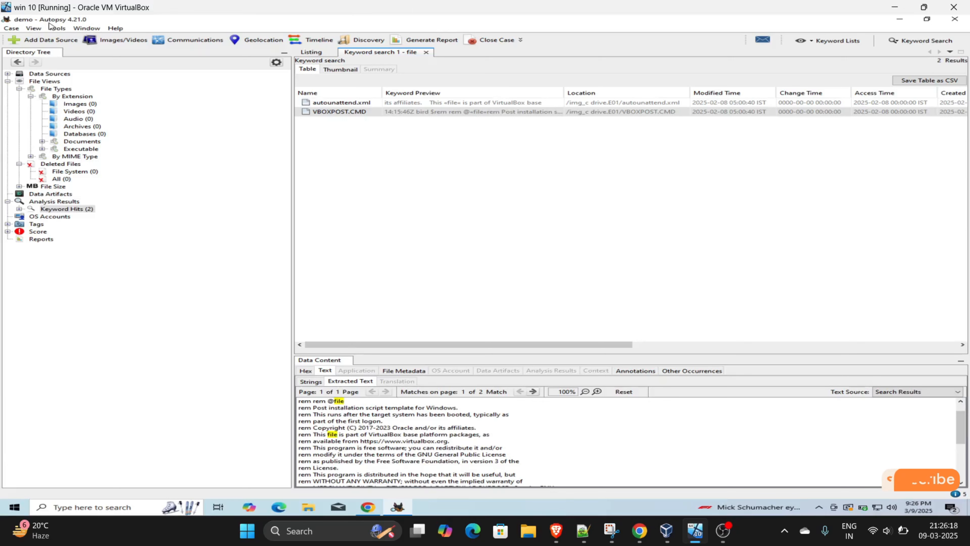
- Look through the Tools and Window menus, open the empty Images/Videos gallery, then minimise VirtualBox
{"action": "left_click", "coordinate": [57, 28]}
{"action": "left_click", "coordinate": [85, 29]}
{"action": "left_click", "coordinate": [82, 30]}
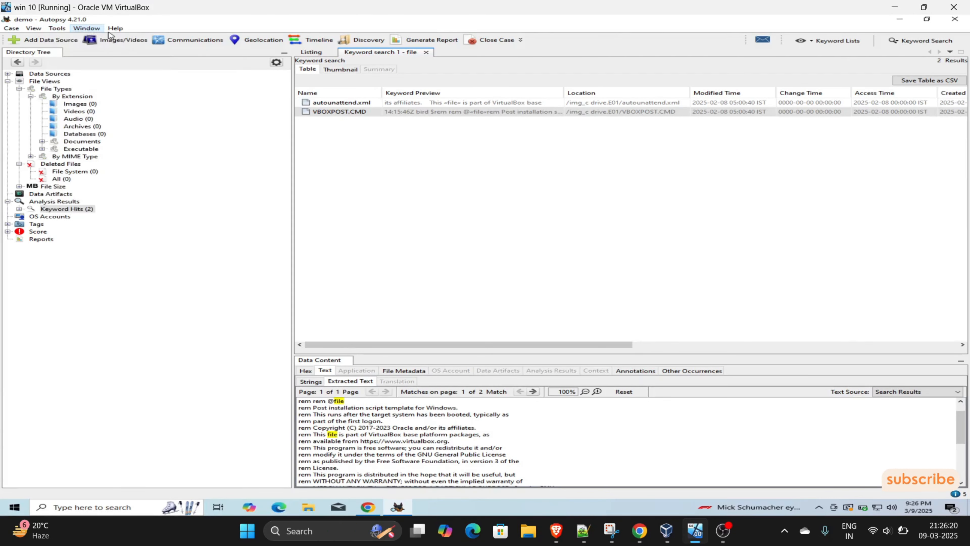
{"action": "left_click", "coordinate": [114, 38]}
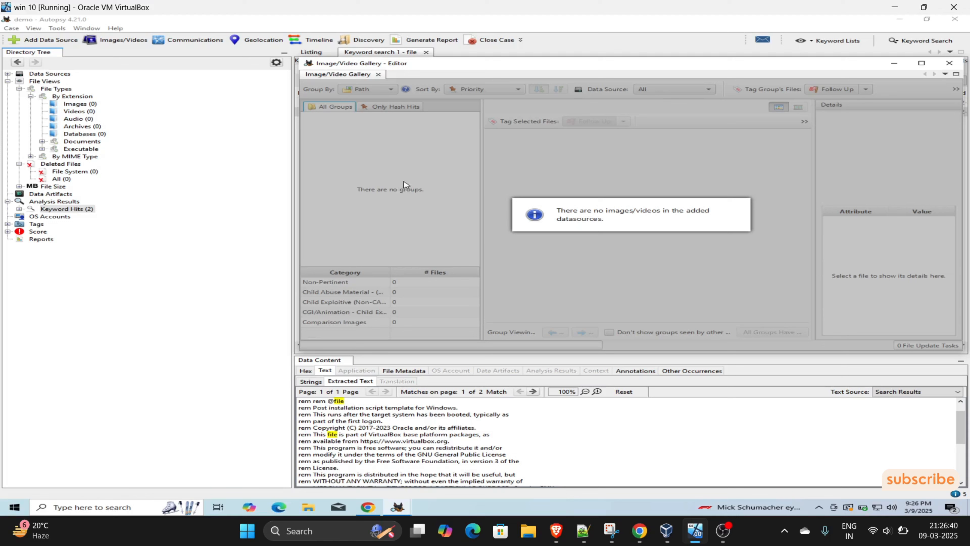
{"action": "left_click", "coordinate": [893, 7]}
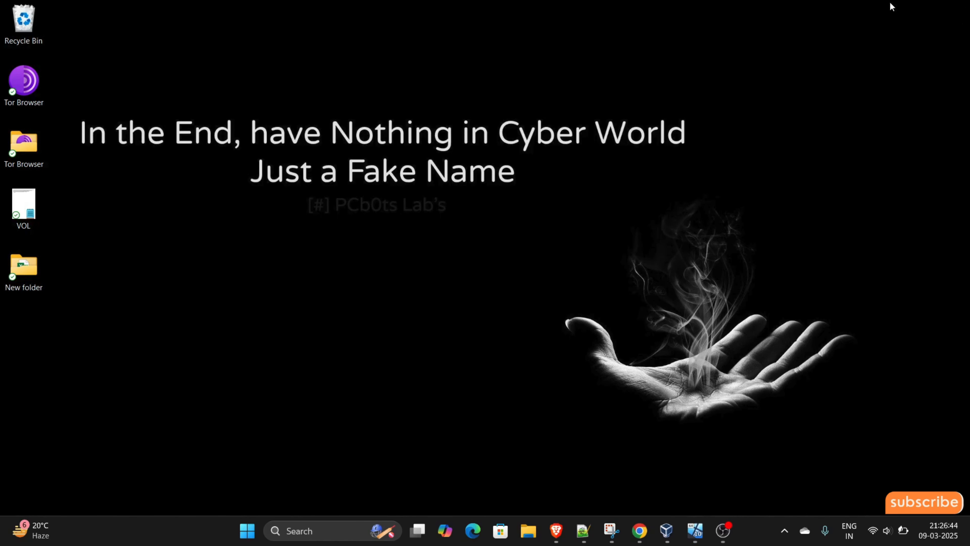